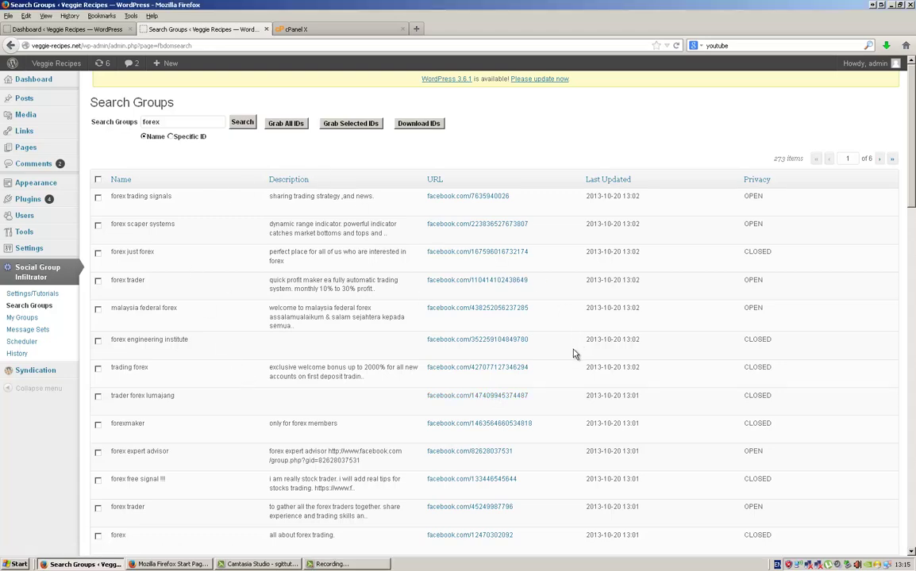
pyautogui.scroll(-4, 576, 354)
pyautogui.scroll(3, 573, 353)
pyautogui.scroll(2, 573, 353)
pyautogui.press('F10')
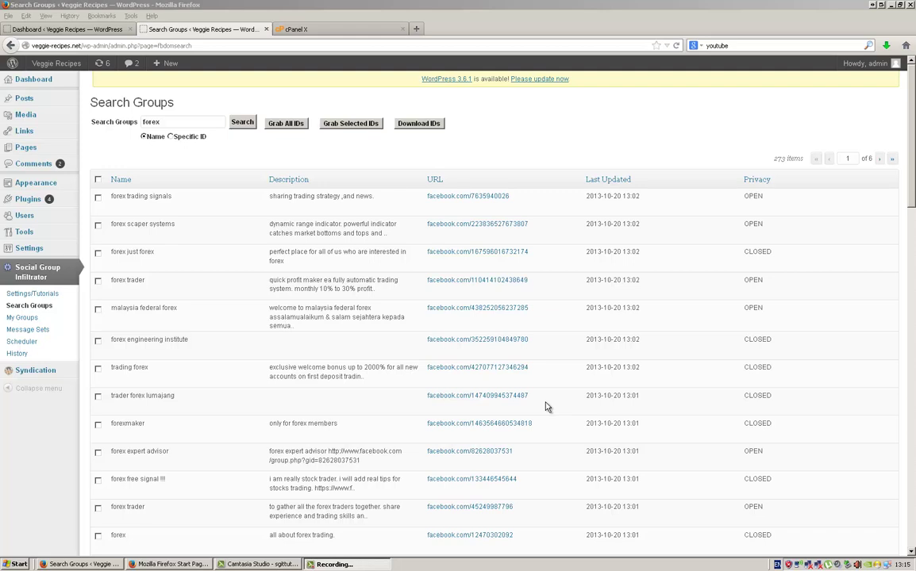
# - Search the Facebook groups by name for "vegetarian" and look through the first page of results
pyautogui.doubleClick(150, 121)
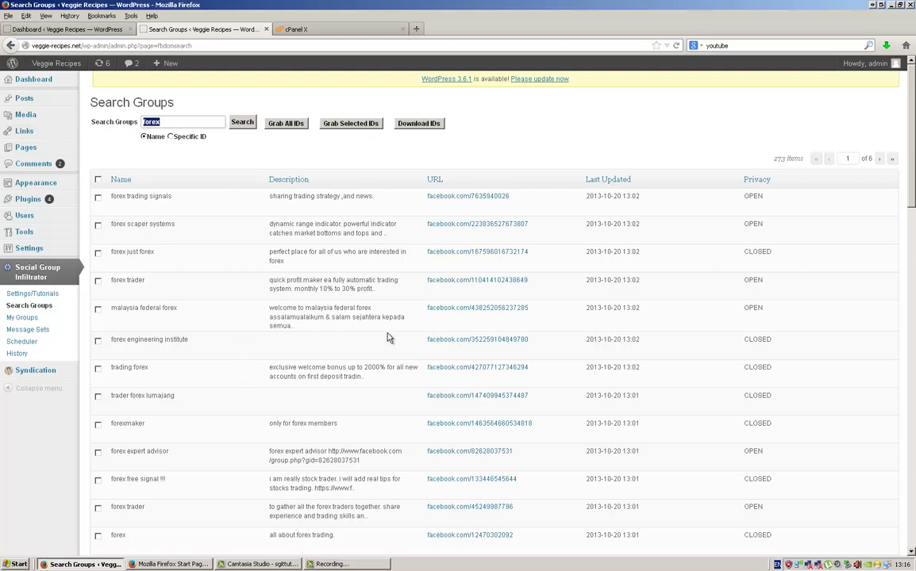
pyautogui.write('ve')
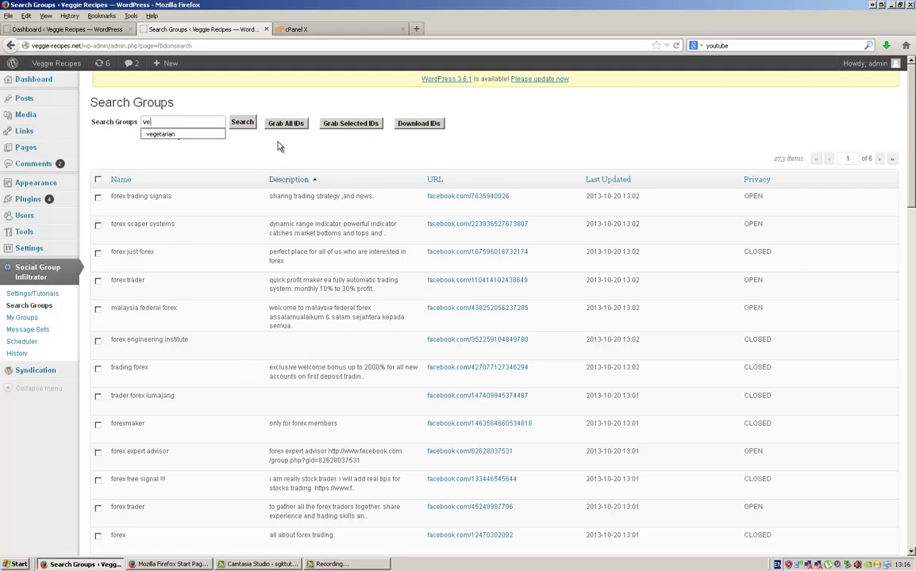
pyautogui.click(163, 134)
pyautogui.click(242, 122)
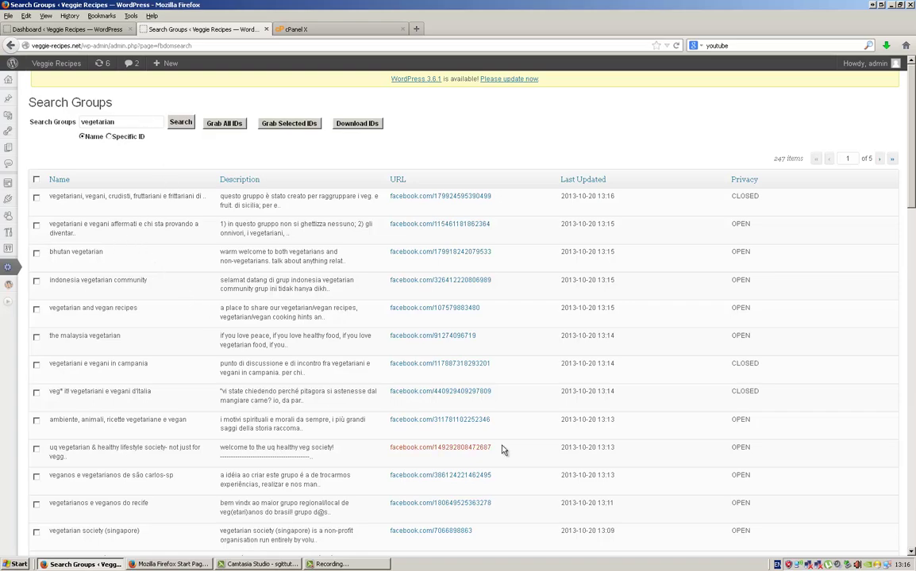
pyautogui.scroll(-10, 143, 260)
pyautogui.scroll(-15, 168, 359)
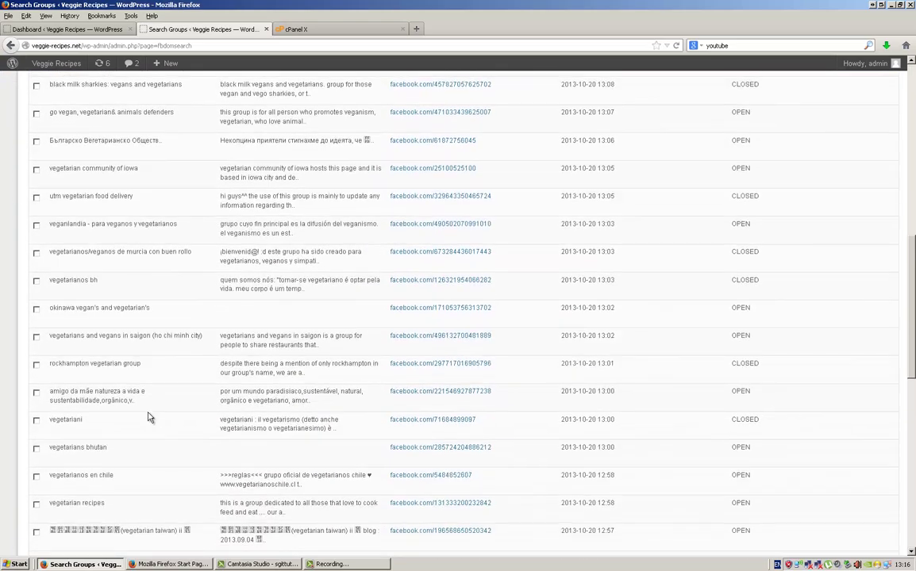
pyautogui.scroll(20, 149, 438)
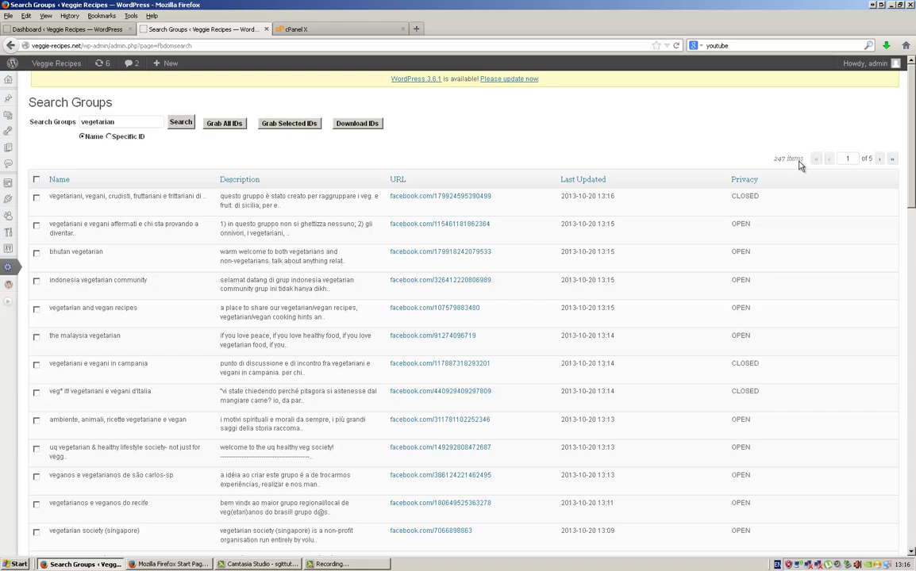
pyautogui.scroll(-8, 501, 316)
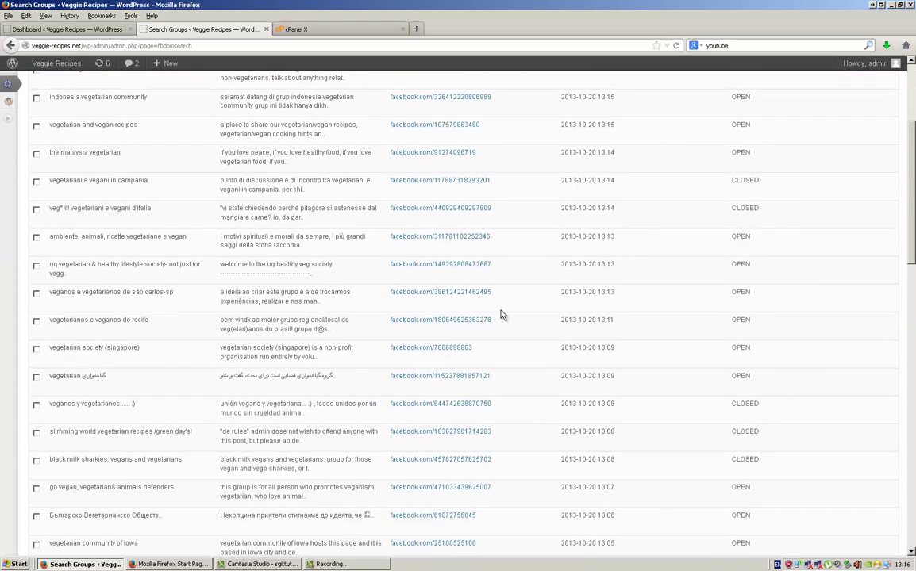
pyautogui.scroll(9, 501, 315)
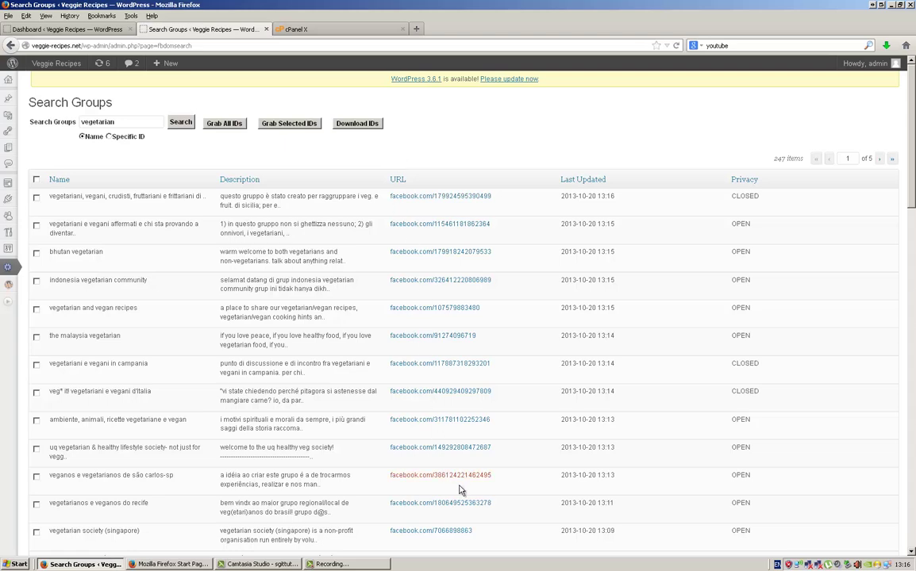
pyautogui.scroll(-7, 468, 476)
pyautogui.scroll(7, 490, 441)
# - View the "vegetarian and vegan recipes" group's Facebook page in a separate tab and close it
pyautogui.moveTo(147, 307); pyautogui.dragTo(46, 312)
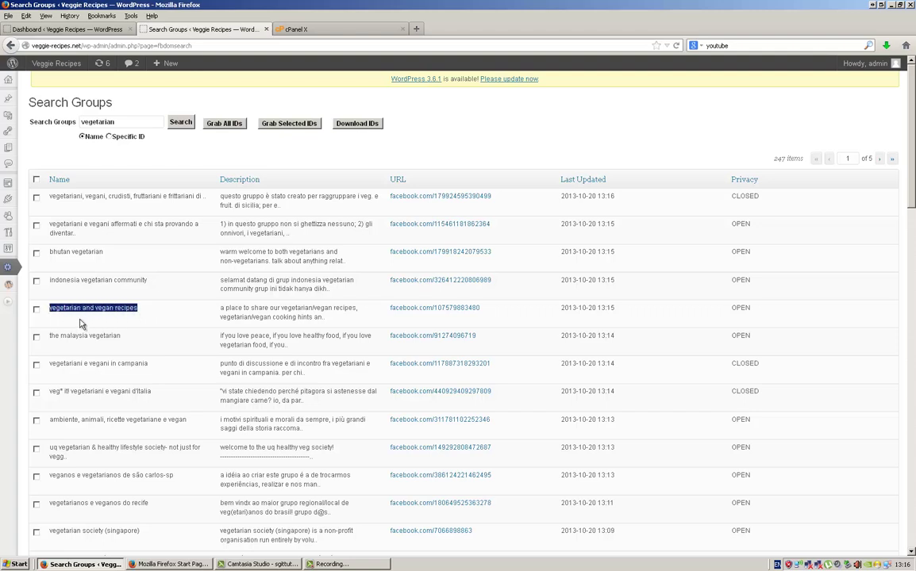
pyautogui.click(520, 320)
pyautogui.rightClick(464, 314)
pyautogui.click(480, 319)
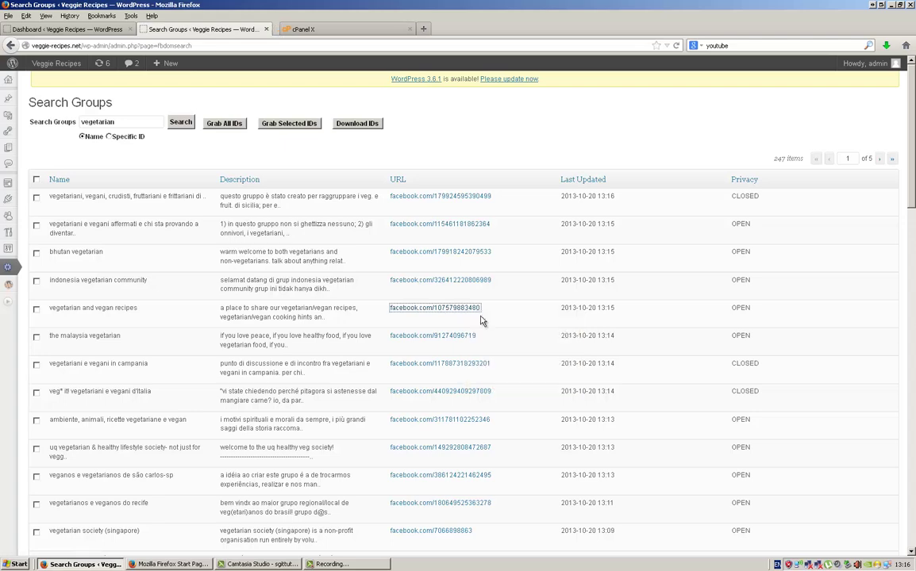
pyautogui.click(362, 29)
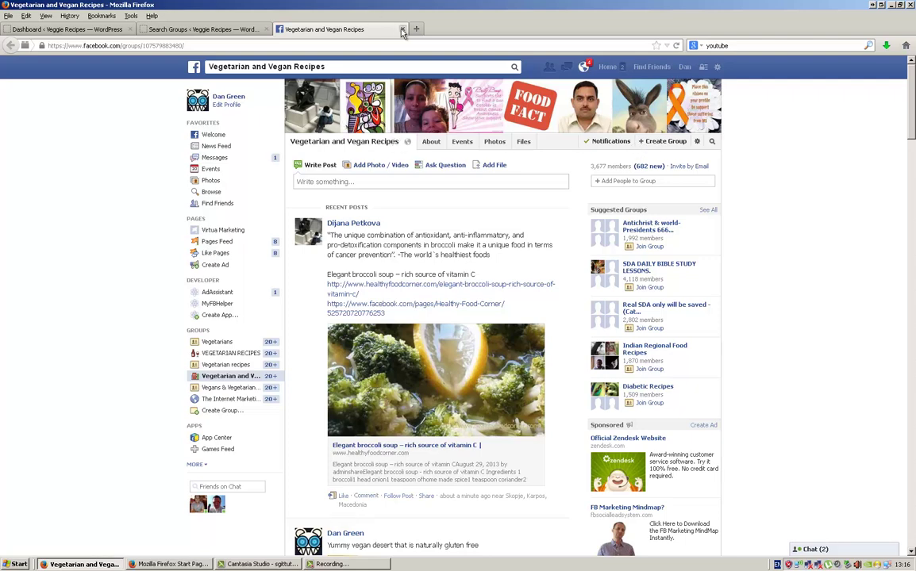
pyautogui.middleClick(361, 25)
# - Open the "vegetariani e vegani affermati e chi sta provando a diventarlo" group's Facebook page in a new tab and request to join it
pyautogui.rightClick(391, 198)
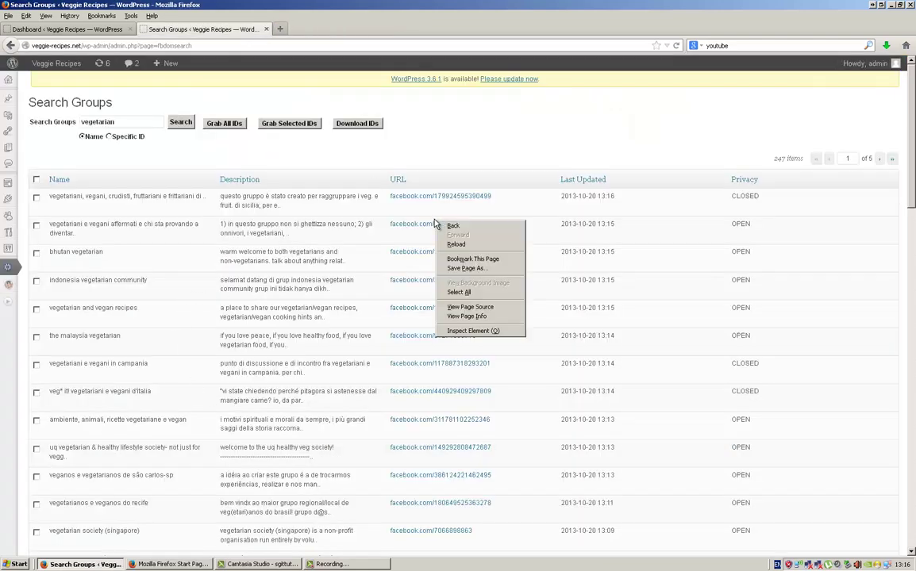
pyautogui.press('Escape')
pyautogui.rightClick(425, 230)
pyautogui.click(453, 238)
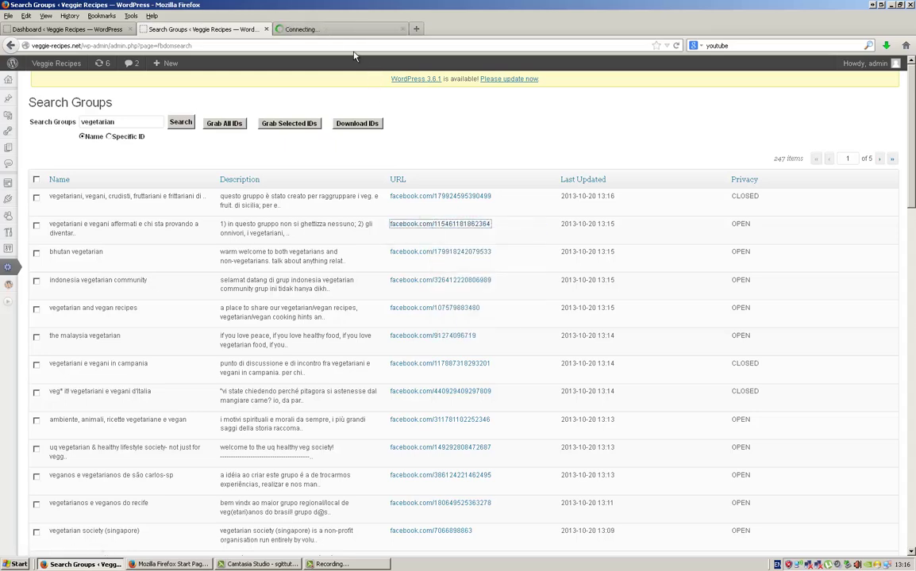
pyautogui.click(344, 32)
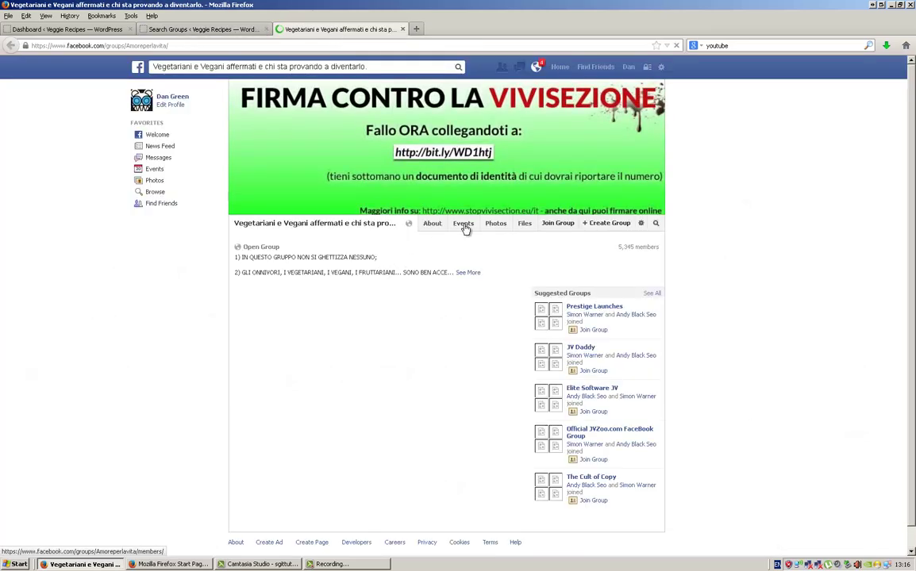
pyautogui.scroll(-5, 714, 285)
pyautogui.scroll(4, 698, 284)
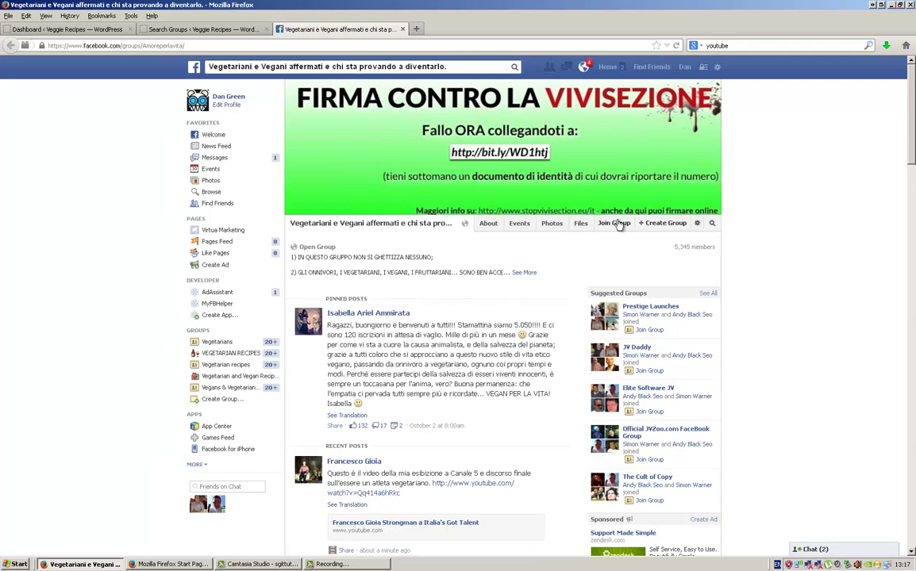
pyautogui.click(614, 224)
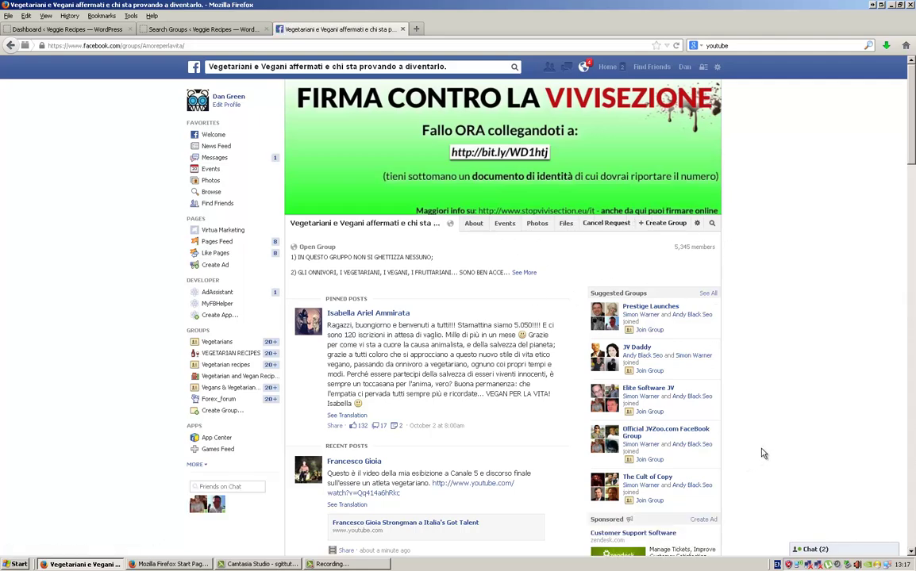
pyautogui.scroll(-1, 814, 429)
pyautogui.scroll(1, 813, 429)
# - Return to the Search Groups page and look through the vegetarian groups again for others to join
pyautogui.click(219, 31)
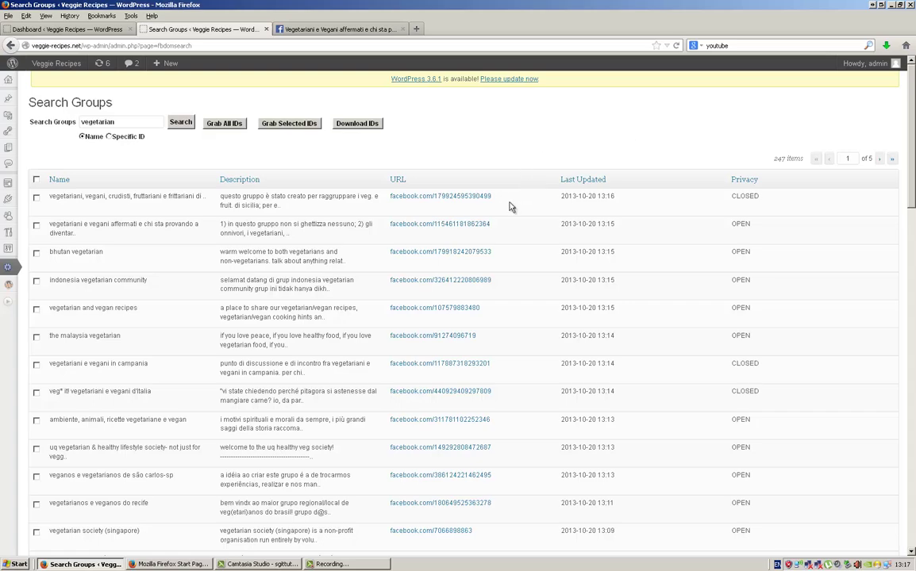
pyautogui.scroll(-8, 508, 310)
pyautogui.scroll(-5, 510, 314)
pyautogui.scroll(8, 525, 320)
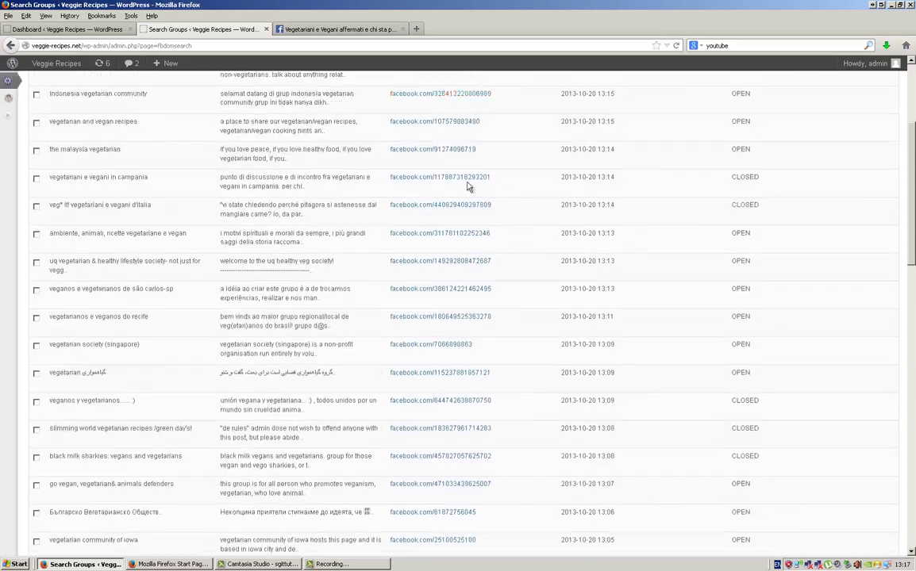
pyautogui.scroll(-6, 497, 370)
pyautogui.scroll(10, 499, 388)
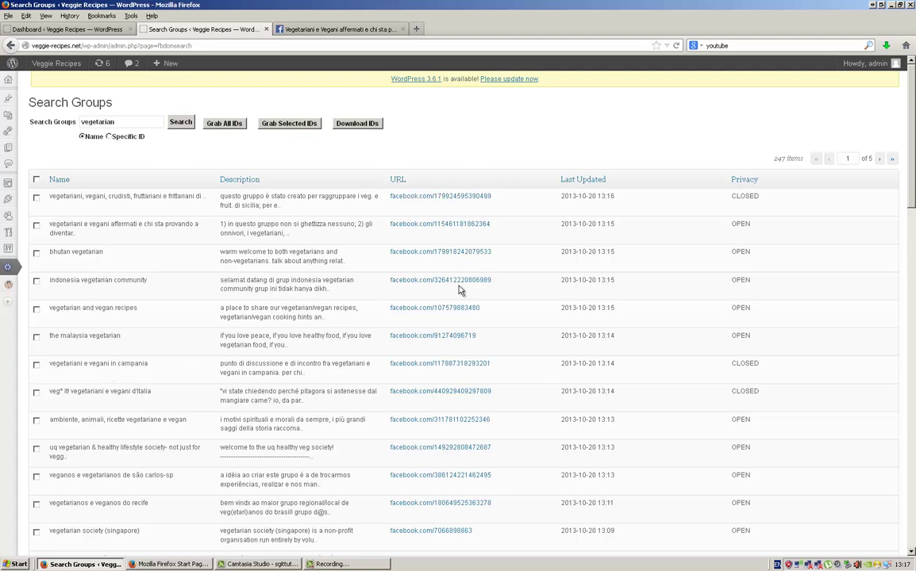
# - Go to My Groups, clear the vegetarian search filter and look through all the joined groups
pyautogui.click(6, 308)
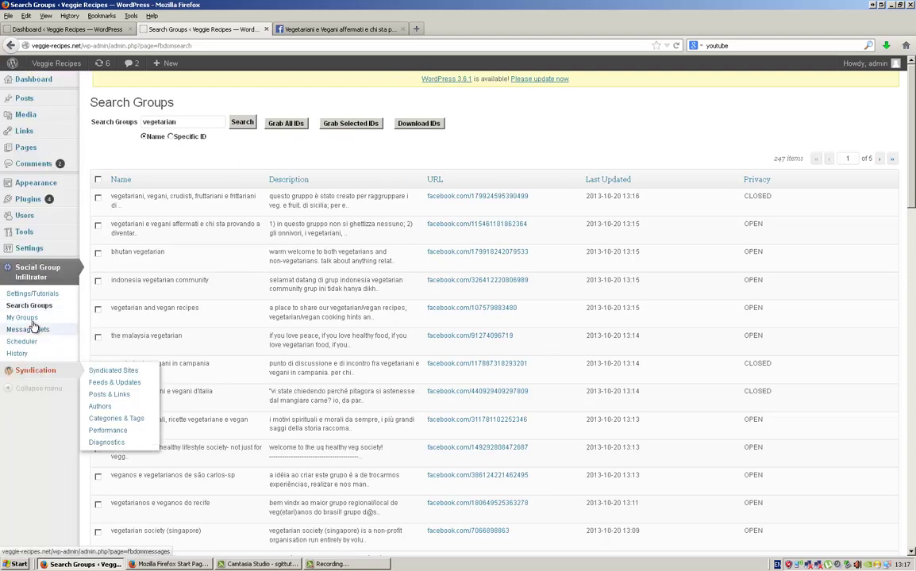
pyautogui.click(24, 318)
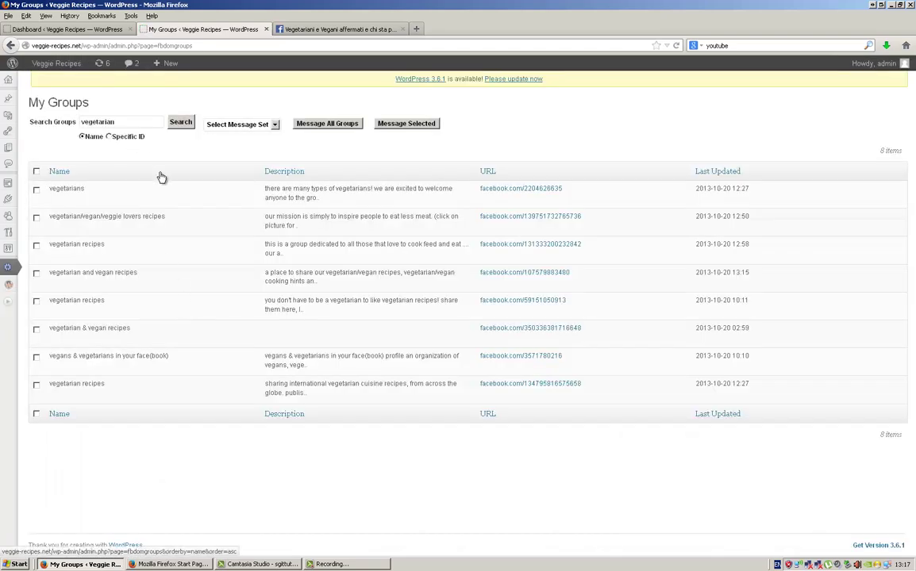
pyautogui.moveTo(127, 121); pyautogui.dragTo(6, 119)
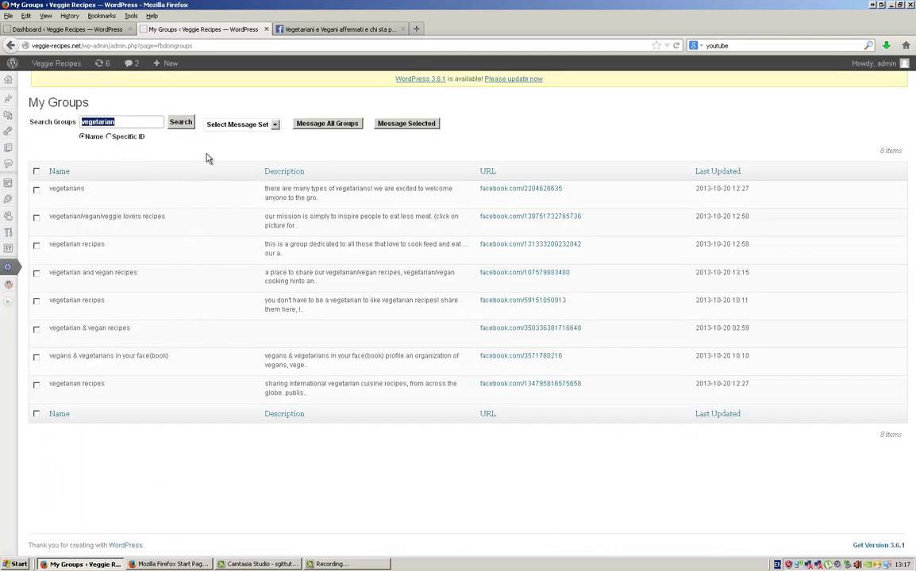
pyautogui.press('BackSpace')
pyautogui.click(180, 122)
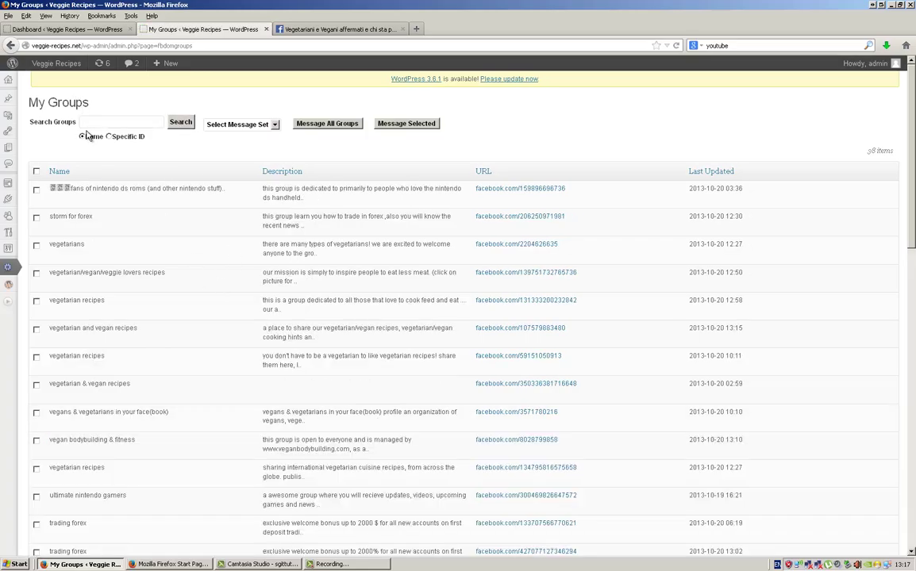
pyautogui.scroll(-10, 222, 353)
pyautogui.scroll(10, 199, 341)
pyautogui.scroll(-4, 139, 436)
pyautogui.scroll(4, 150, 442)
pyautogui.scroll(-10, 163, 389)
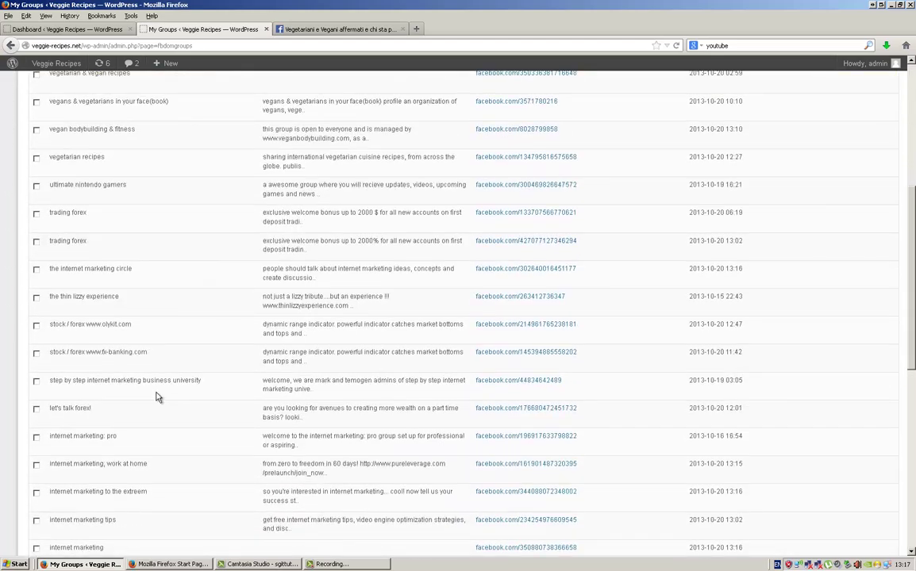
pyautogui.scroll(10, 157, 410)
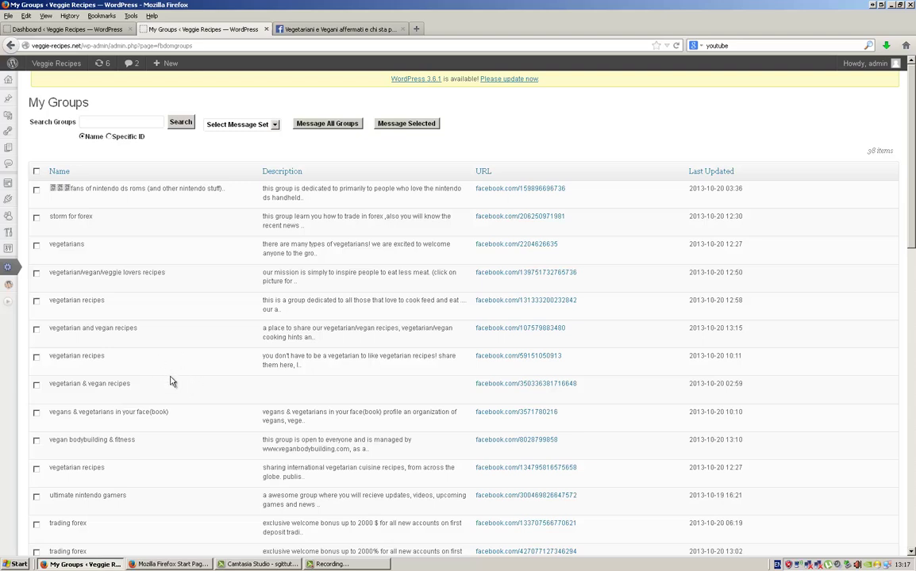
# - Filter the joined groups by the name "vegetarian"
pyautogui.click(110, 122)
pyautogui.moveTo(56, 69)
pyautogui.write('ve')
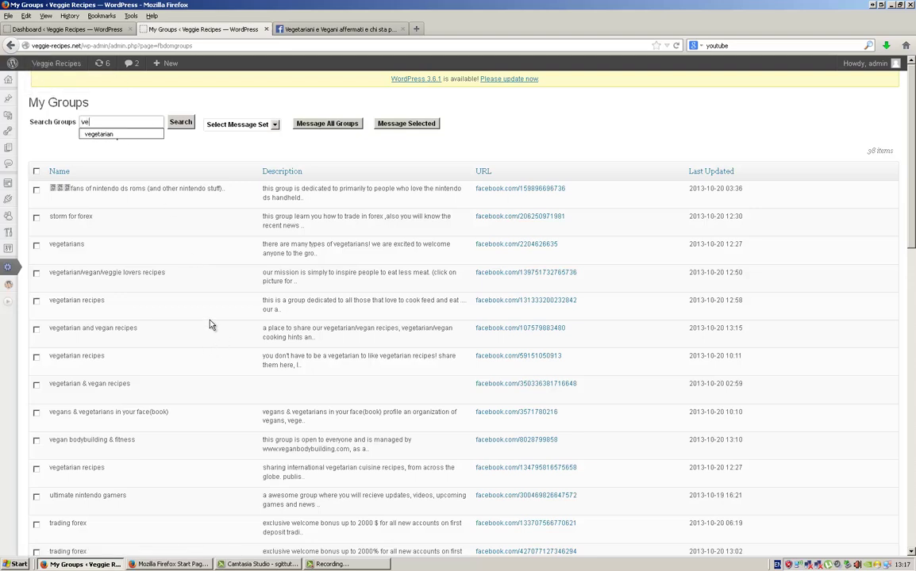
pyautogui.write('gt')
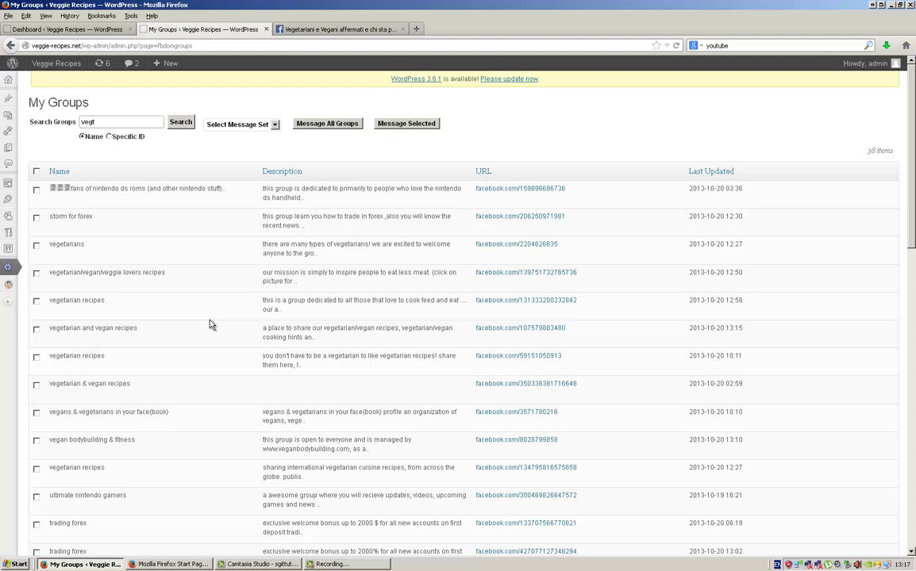
pyautogui.press('BackSpace')
pyautogui.write('e')
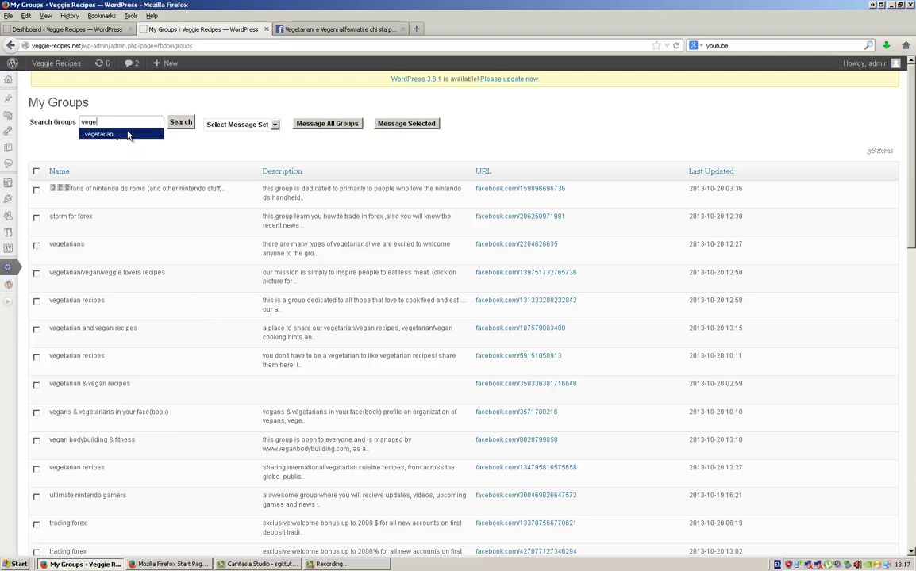
pyautogui.click(128, 134)
pyautogui.click(180, 121)
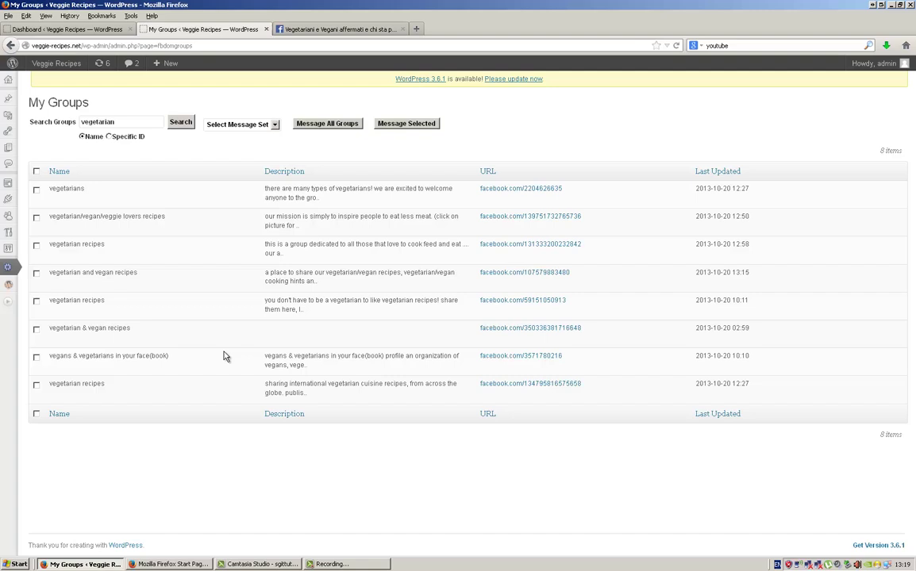
# - Open the Message Sets page and look through the messages in the vegetarian set
pyautogui.click(8, 301)
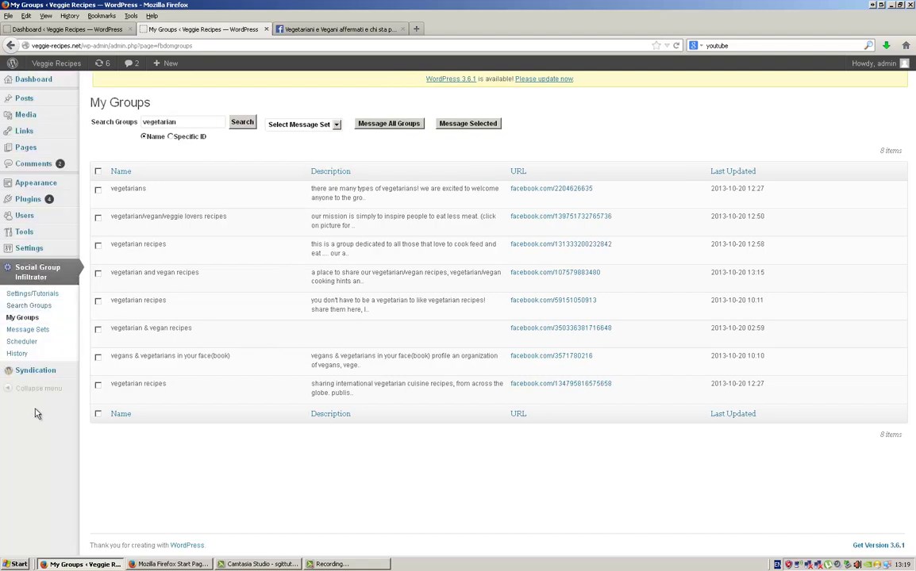
pyautogui.click(29, 329)
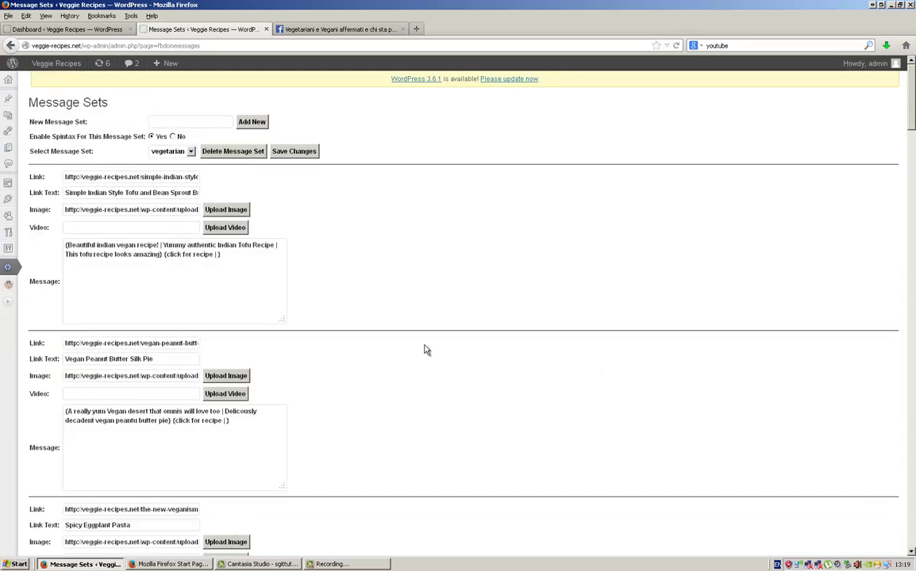
pyautogui.scroll(-8, 359, 368)
pyautogui.scroll(8, 369, 376)
# - Add a new message set named "forex"
pyautogui.click(169, 151)
pyautogui.click(163, 142)
pyautogui.click(164, 121)
pyautogui.write('forex')
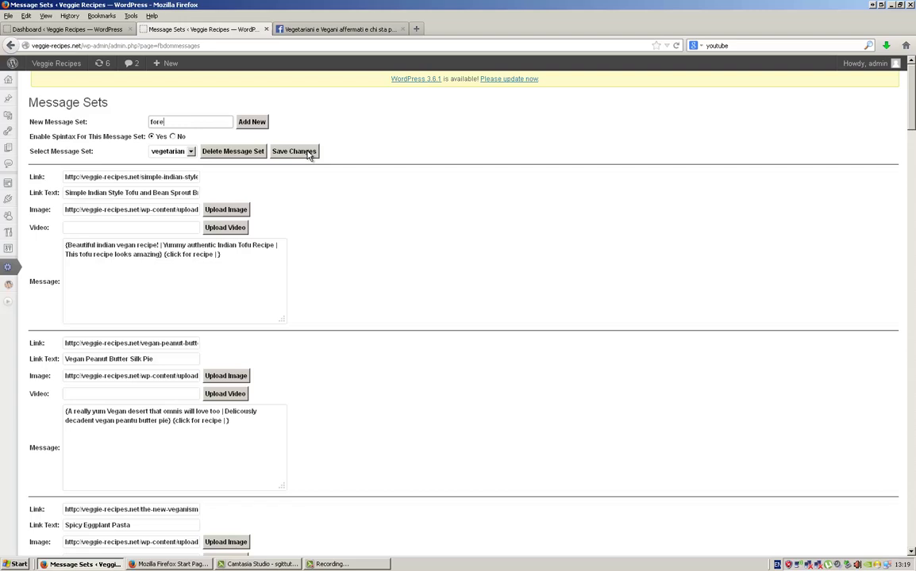
pyautogui.click(261, 123)
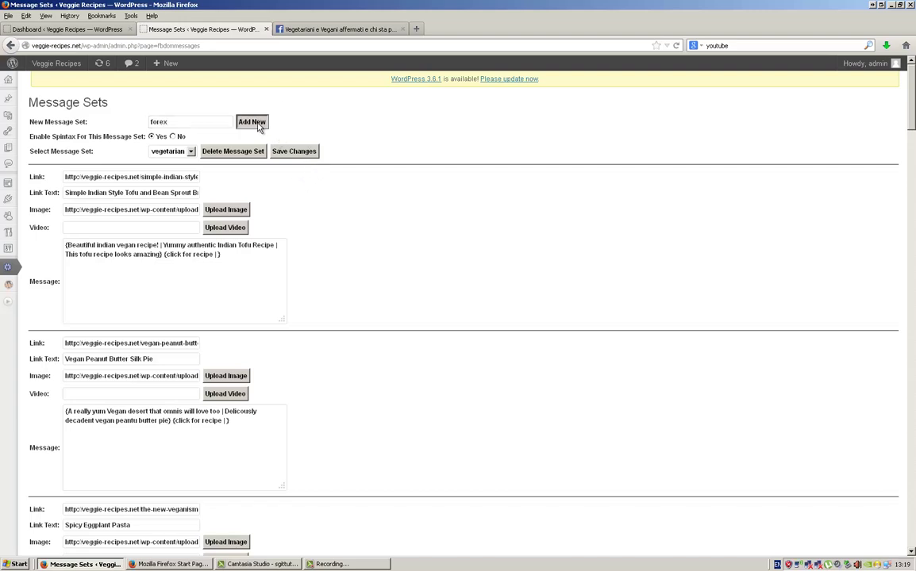
# - Display the forex message set's fields and switch back to the vegetarian message set
pyautogui.click(191, 151)
pyautogui.click(166, 172)
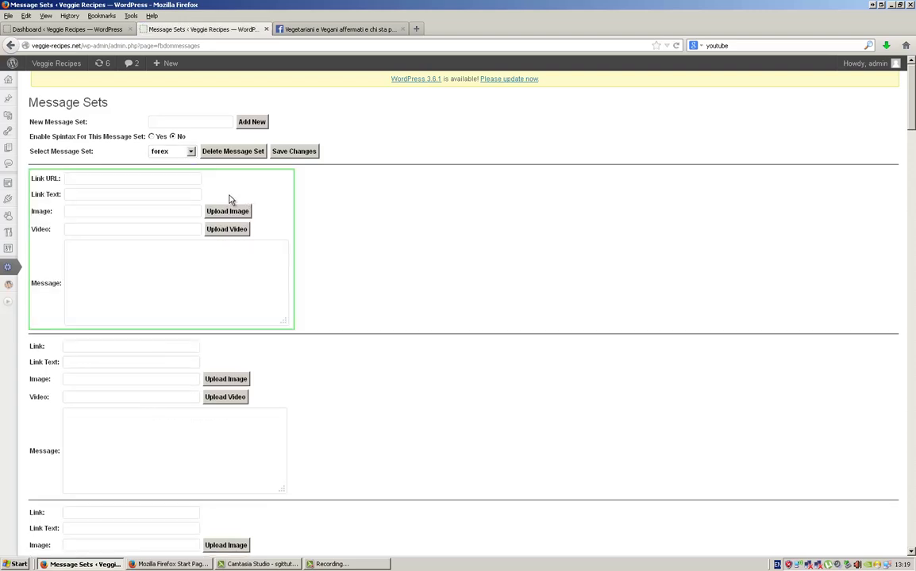
pyautogui.click(171, 151)
pyautogui.click(167, 163)
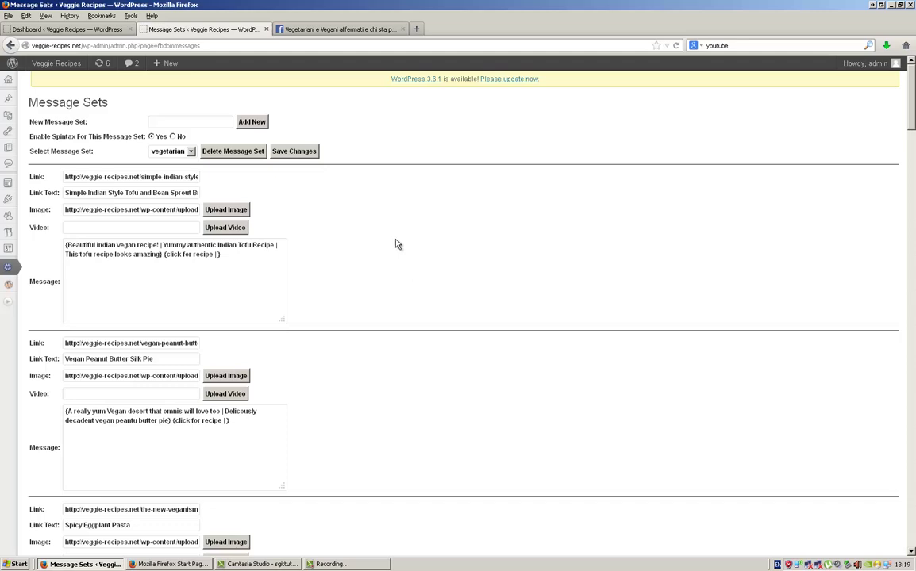
# - Look through the filled and empty message slots of the vegetarian message set and return to the first message
pyautogui.scroll(-3, 394, 244)
pyautogui.scroll(3, 390, 249)
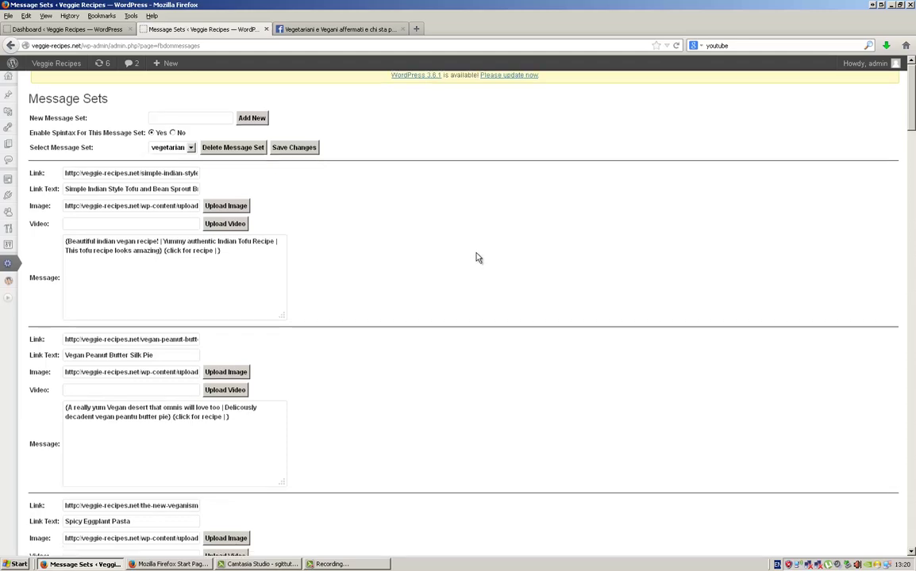
pyautogui.scroll(-5, 476, 258)
pyautogui.scroll(5, 476, 266)
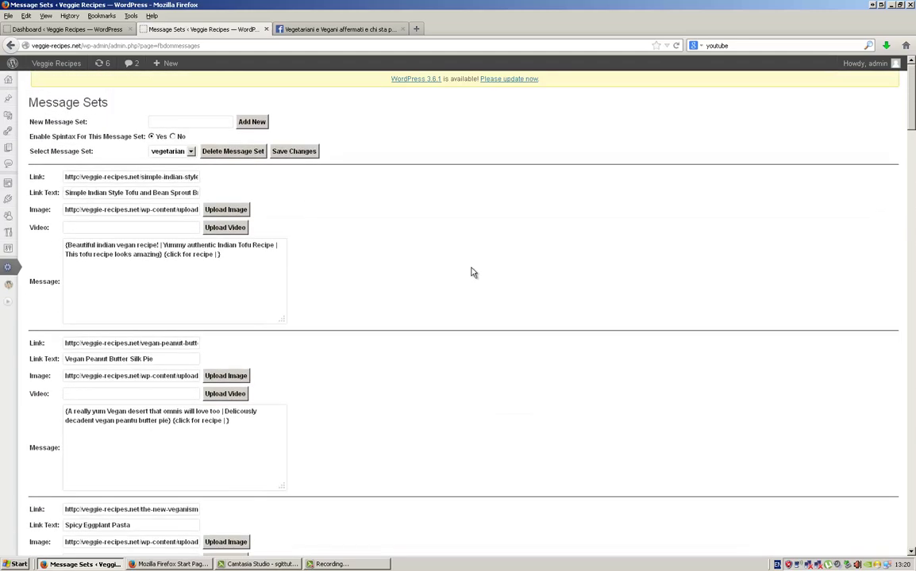
pyautogui.scroll(-5, 472, 266)
pyautogui.scroll(5, 472, 266)
pyautogui.scroll(-15, 397, 238)
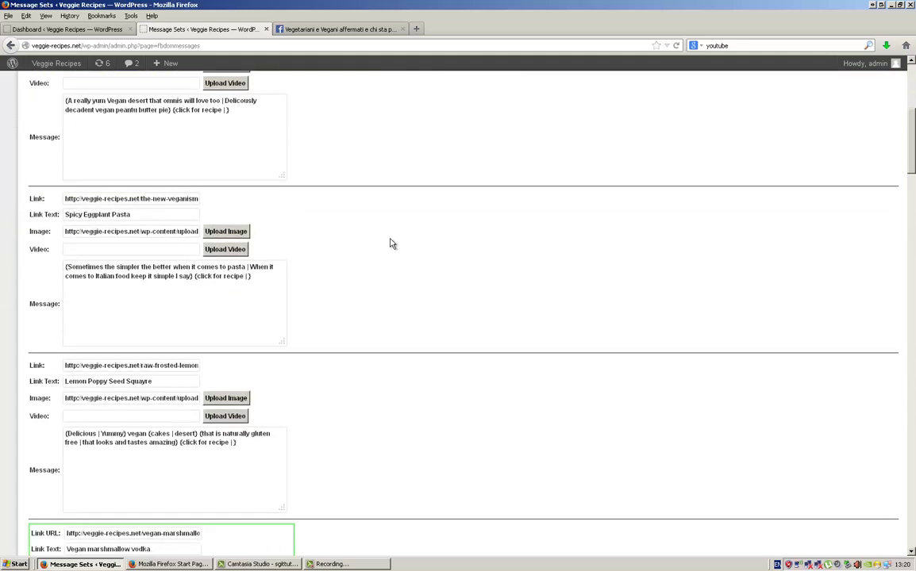
pyautogui.scroll(-8, 408, 448)
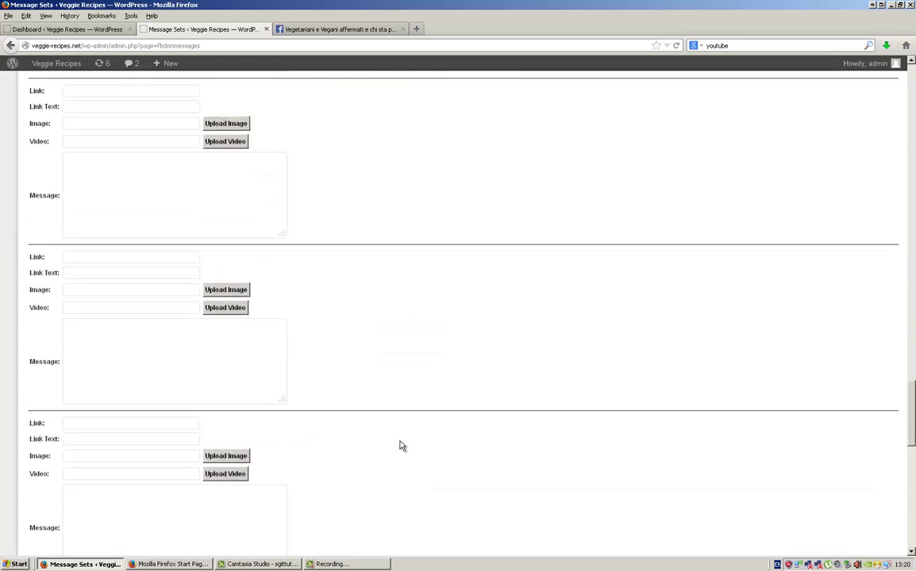
pyautogui.scroll(20, 413, 457)
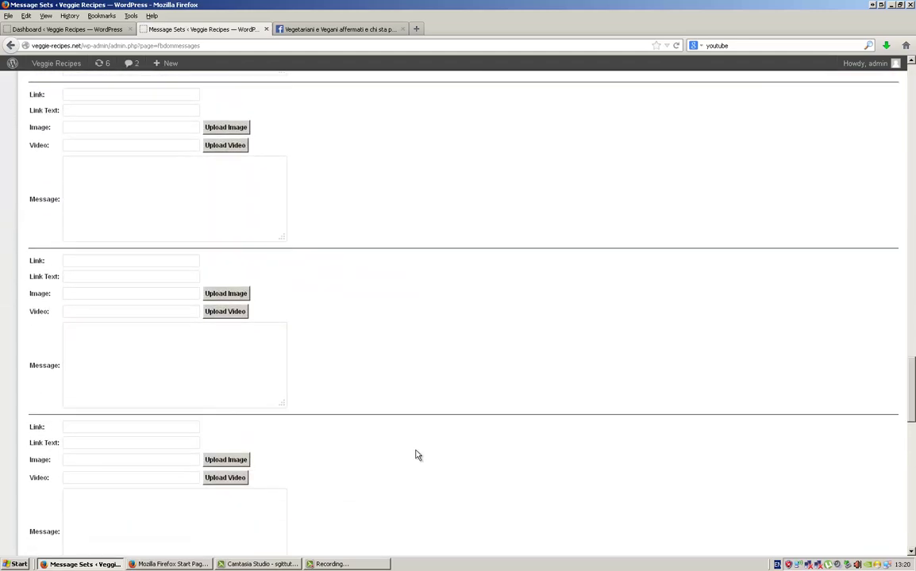
pyautogui.scroll(3, 420, 444)
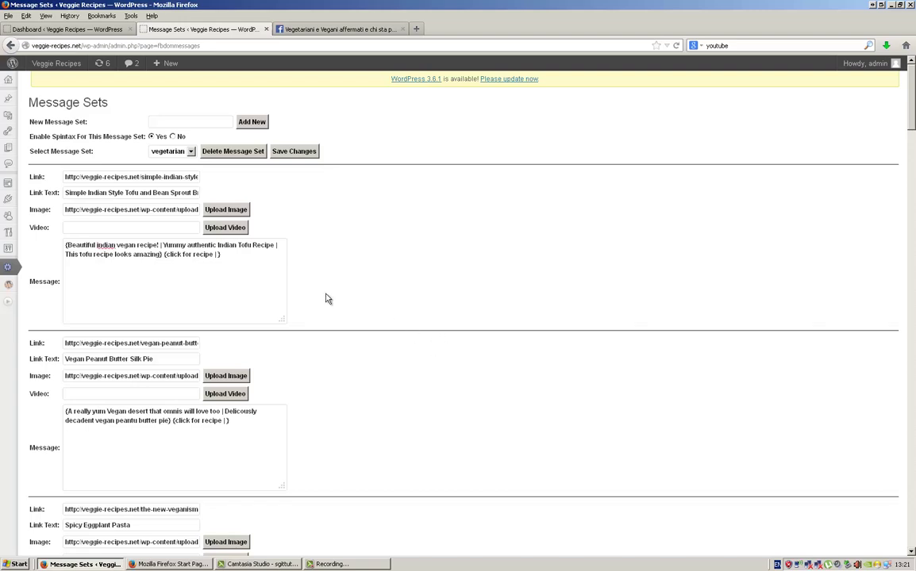
pyautogui.scroll(-12, 327, 311)
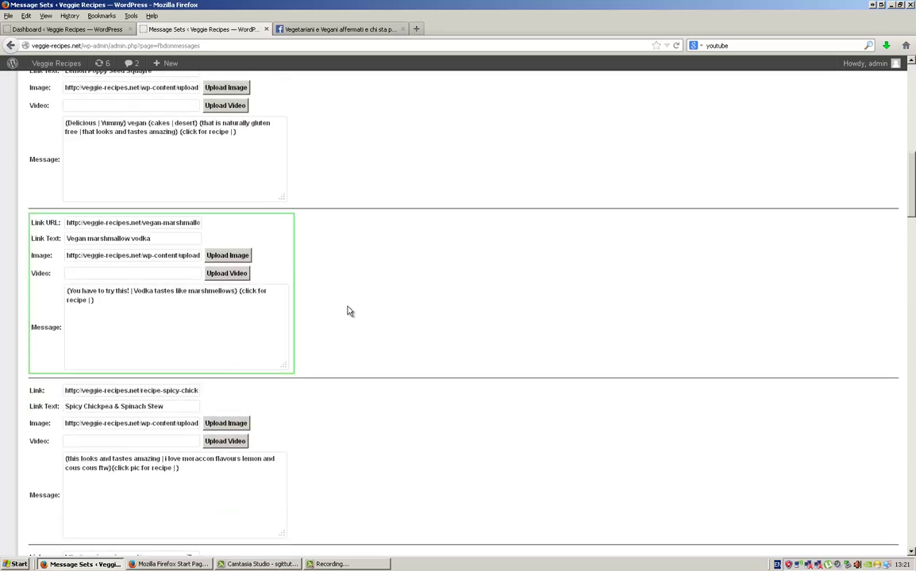
pyautogui.scroll(12, 349, 311)
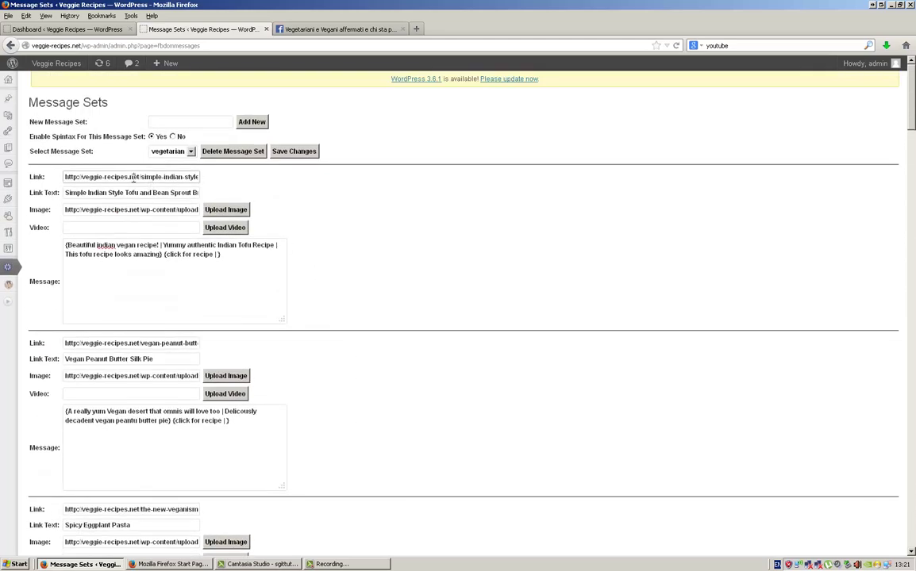
# - Inspect the first message's link, link text, image address and message text by highlighting each field in turn
pyautogui.moveTo(134, 178); pyautogui.dragTo(399, 214)
pyautogui.click(158, 251)
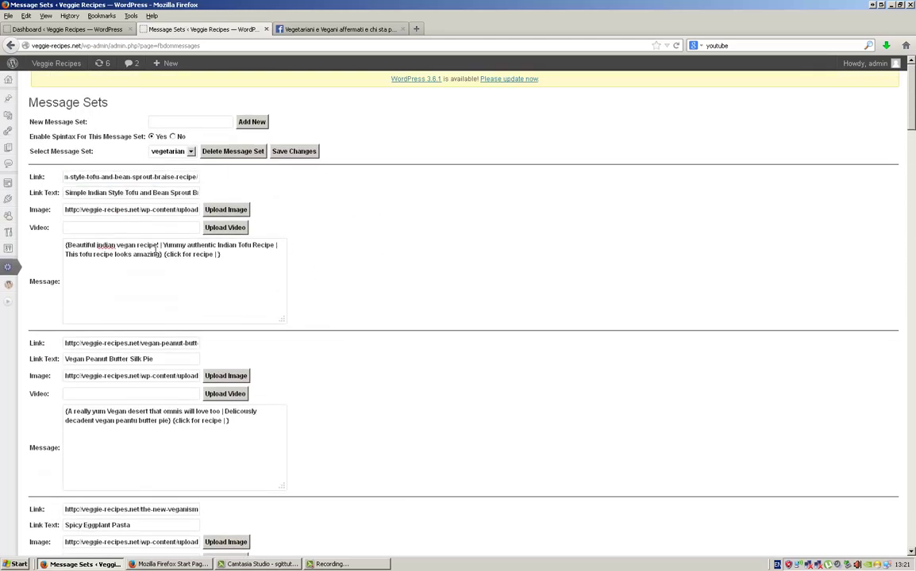
pyautogui.moveTo(67, 192); pyautogui.dragTo(327, 206)
pyautogui.click(317, 328)
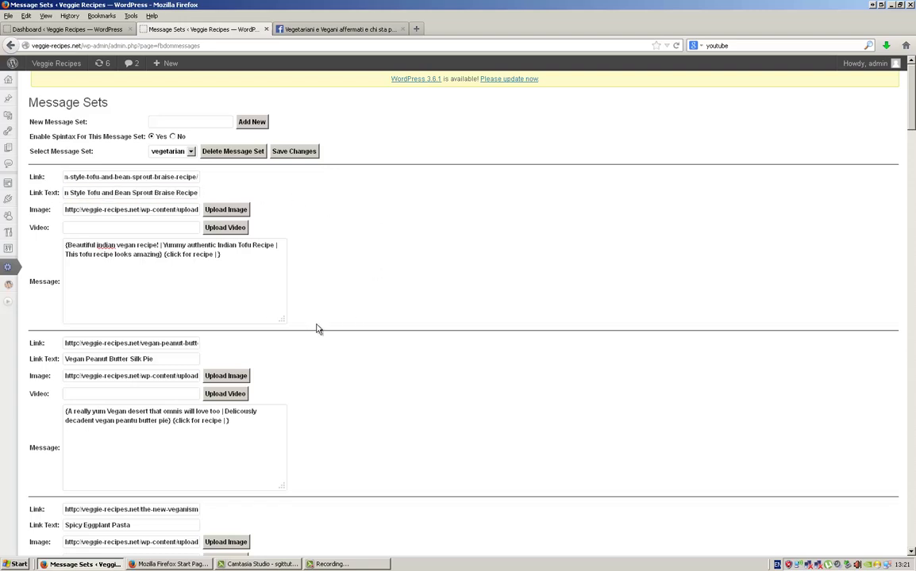
pyautogui.moveTo(74, 209); pyautogui.dragTo(215, 211)
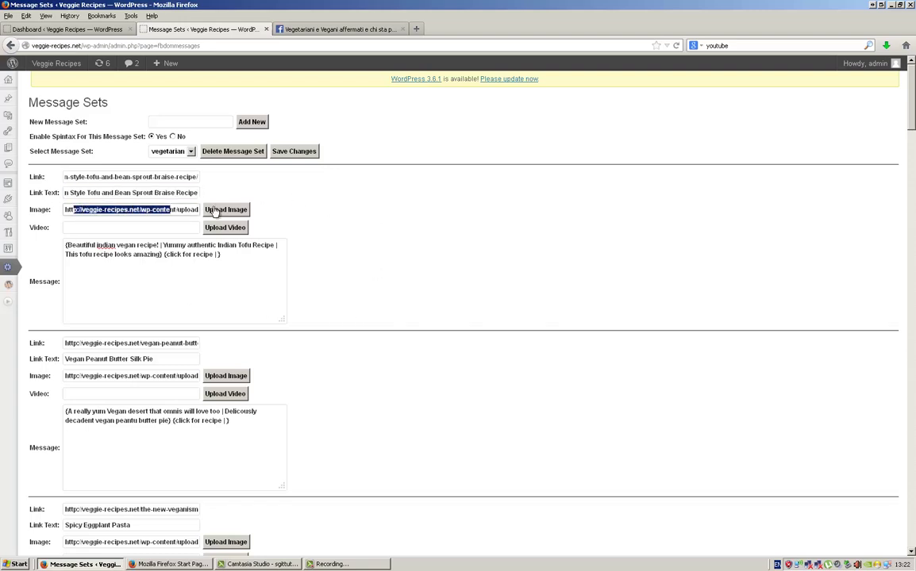
pyautogui.click(350, 266)
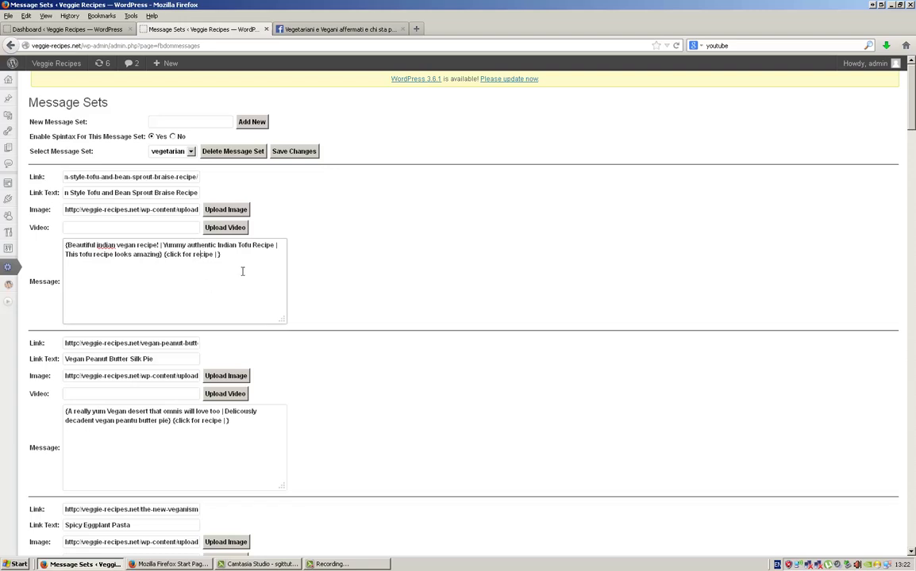
pyautogui.moveTo(243, 272); pyautogui.dragTo(65, 242)
pyautogui.click(488, 277)
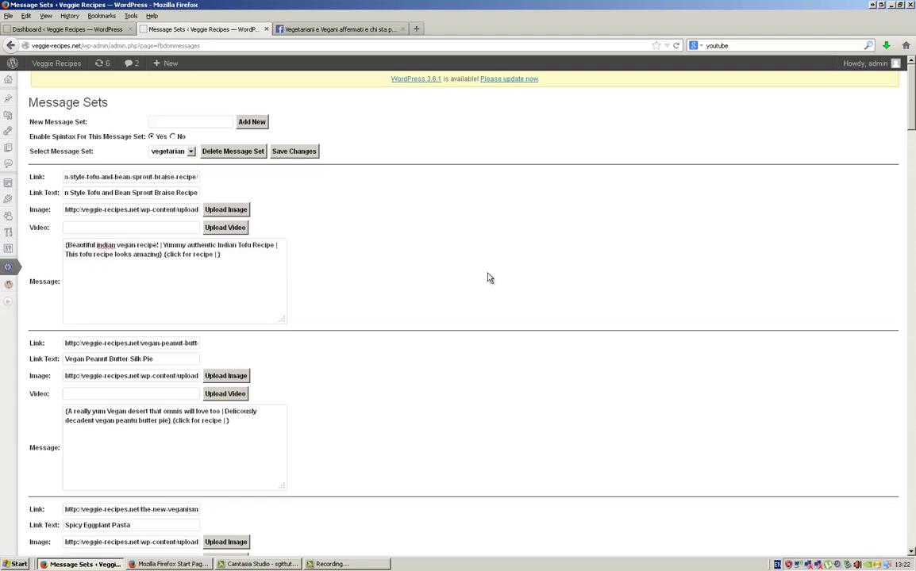
pyautogui.scroll(-1, 401, 206)
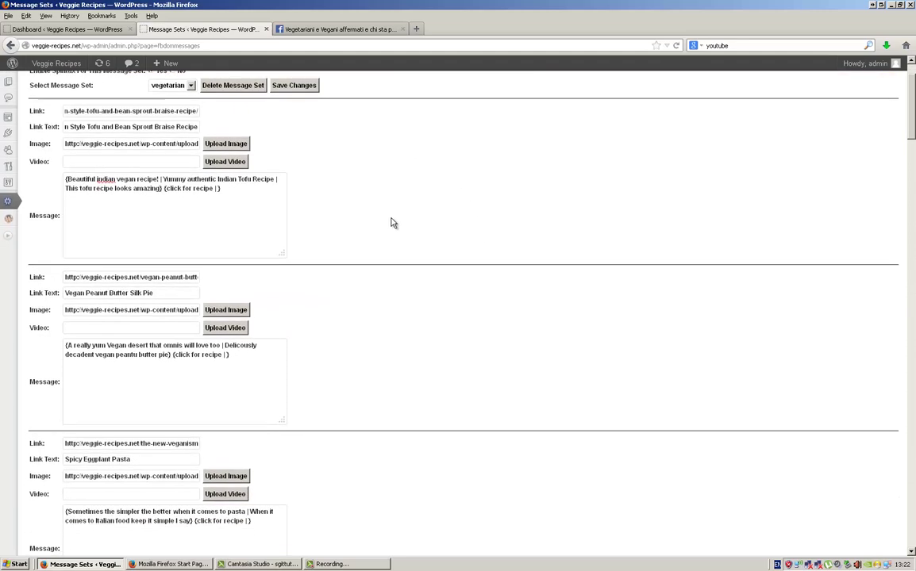
pyautogui.scroll(1, 173, 213)
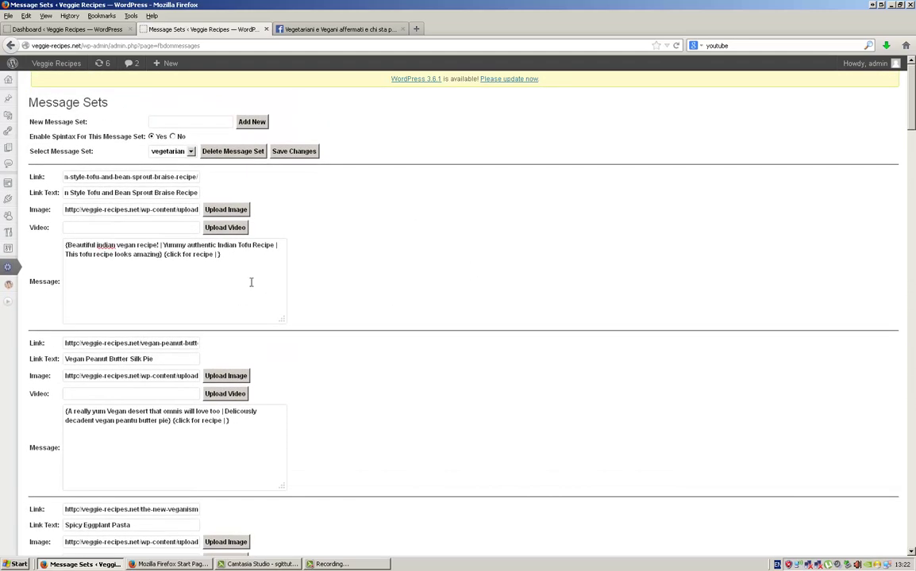
# - Read through the complete link address of the first message and place the cursor in its link text
pyautogui.click(100, 177)
pyautogui.press('Left')
pyautogui.press('Left')
pyautogui.press('Left')
pyautogui.press('Left')
pyautogui.press('Left')
pyautogui.press('Left')
pyautogui.press('Left')
pyautogui.press('Left')
pyautogui.press('Left')
pyautogui.press('Left')
pyautogui.press('Left')
pyautogui.press('Left')
pyautogui.press('Left')
pyautogui.press('Left')
pyautogui.press('Left')
pyautogui.press('Left')
pyautogui.press('Left')
pyautogui.press('Left')
pyautogui.press('Left')
pyautogui.press('Left')
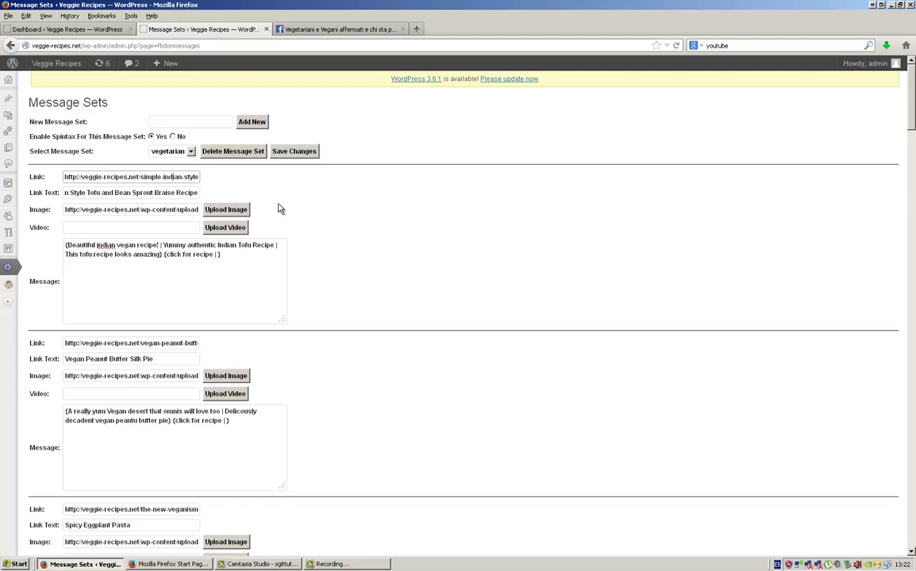
pyautogui.press('Right')
pyautogui.press('Right')
pyautogui.press('Right')
pyautogui.press('Right')
pyautogui.press('Right')
pyautogui.press('Right')
pyautogui.press('Right')
pyautogui.press('Right')
pyautogui.press('Right')
pyautogui.press('Right')
pyautogui.press('Right')
pyautogui.press('Right')
pyautogui.press('Right')
pyautogui.press('Right')
pyautogui.press('Right')
pyautogui.press('Right')
pyautogui.press('Right')
pyautogui.press('Right')
pyautogui.press('Right')
pyautogui.press('Right')
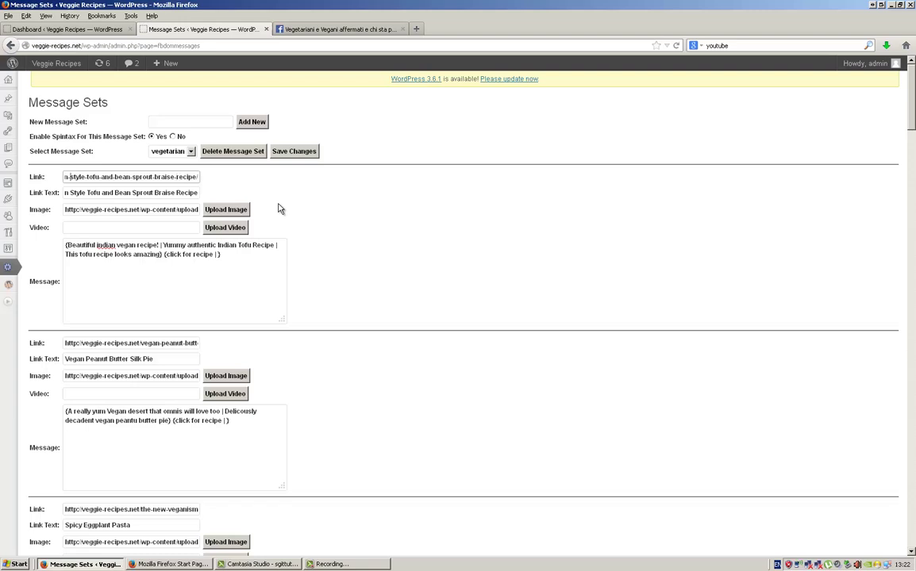
pyautogui.press('Left')
pyautogui.press('Left')
pyautogui.press('Left')
pyautogui.press('Left')
pyautogui.press('Left')
pyautogui.press('Left')
pyautogui.press('Left')
pyautogui.press('Left')
pyautogui.press('Left')
pyautogui.press('Left')
pyautogui.press('Left')
pyautogui.press('Left')
pyautogui.press('Left')
pyautogui.press('Left')
pyautogui.press('Left')
pyautogui.press('Left')
pyautogui.press('Left')
pyautogui.press('Left')
pyautogui.press('Left')
pyautogui.press('Left')
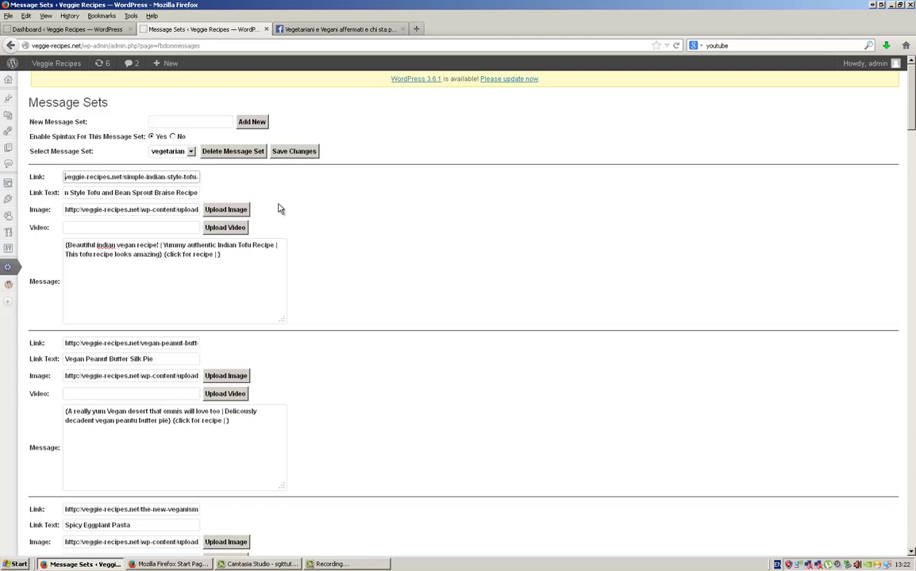
pyautogui.press('Left')
pyautogui.press('Left')
pyautogui.press('Left')
pyautogui.press('Left')
pyautogui.press('Left')
pyautogui.press('Left')
pyautogui.press('Left')
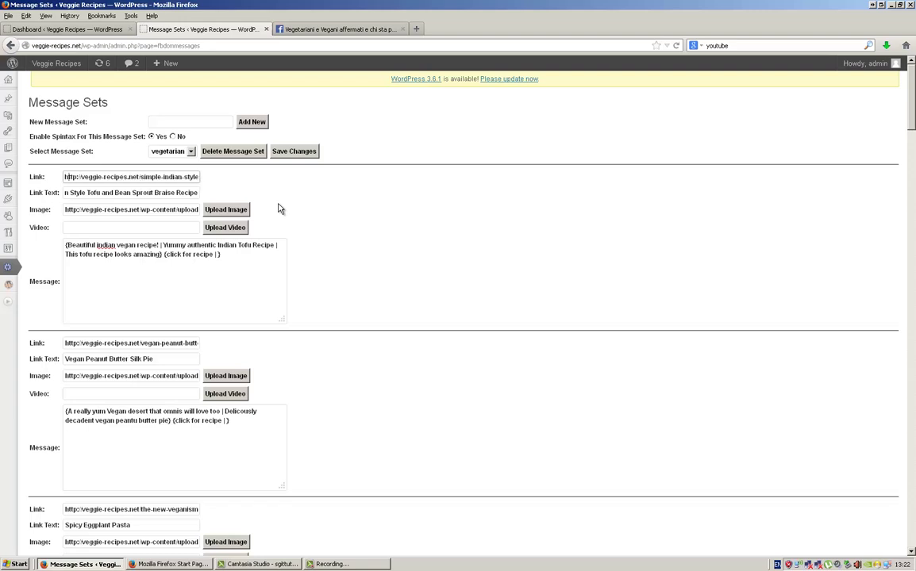
pyautogui.press('Left')
pyautogui.press('Left')
pyautogui.press('Left')
pyautogui.click(102, 192)
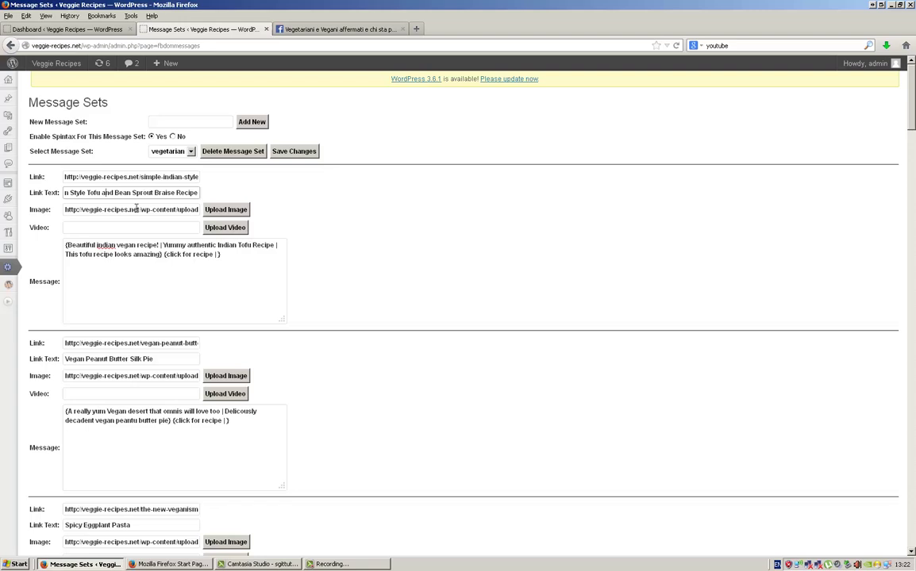
# - Open the image uploader and its file picker for the first message, and close both without choosing a file
pyautogui.click(225, 209)
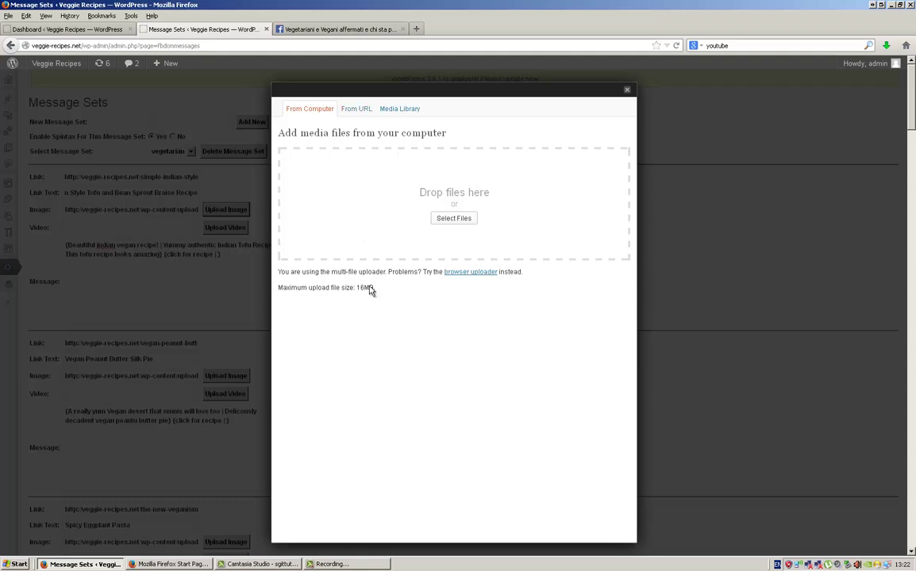
pyautogui.click(450, 220)
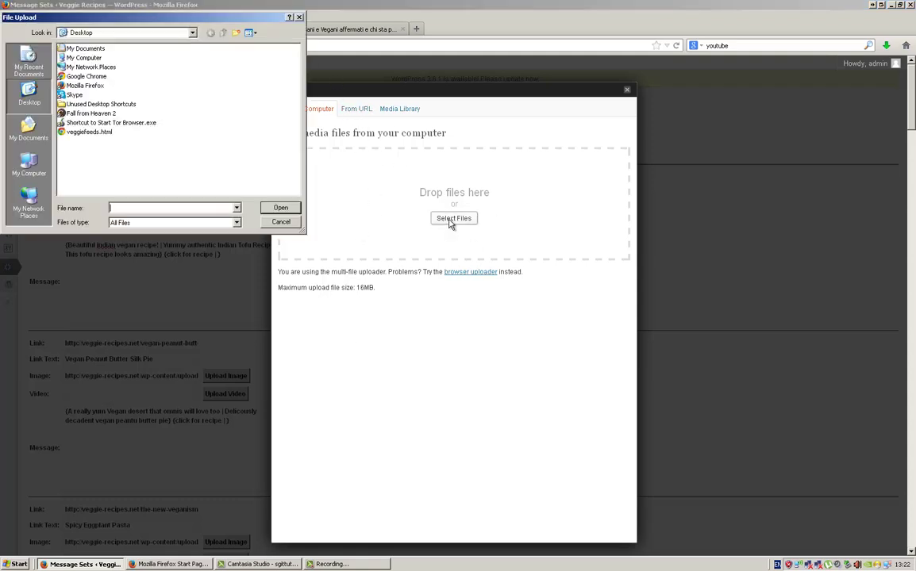
pyautogui.click(297, 17)
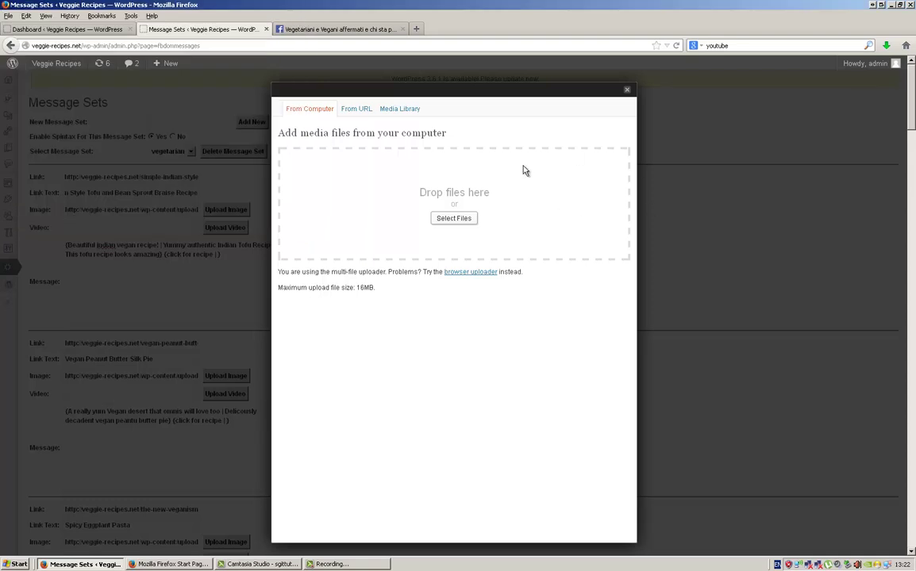
pyautogui.click(626, 90)
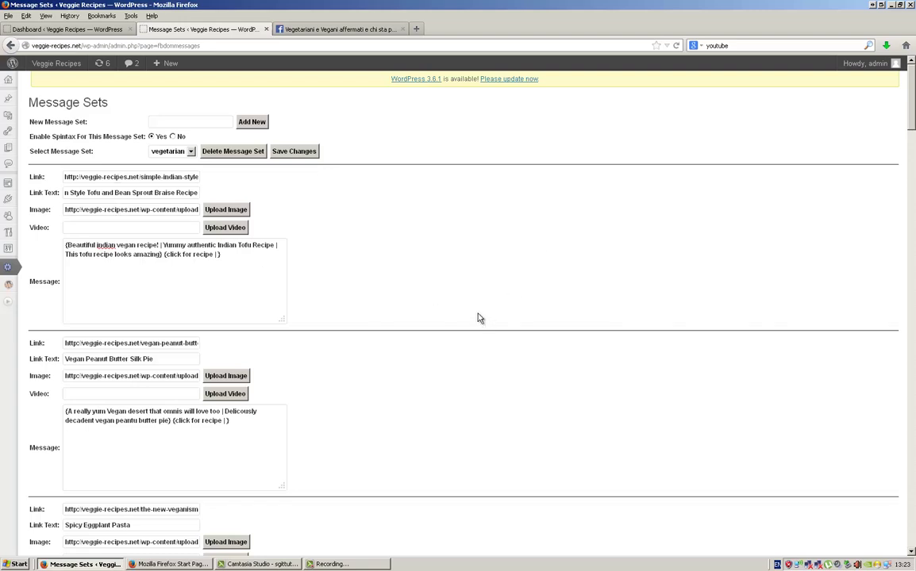
# - View the video uploader for the first message, close it, and inspect the message's video and message fields
pyautogui.click(127, 226)
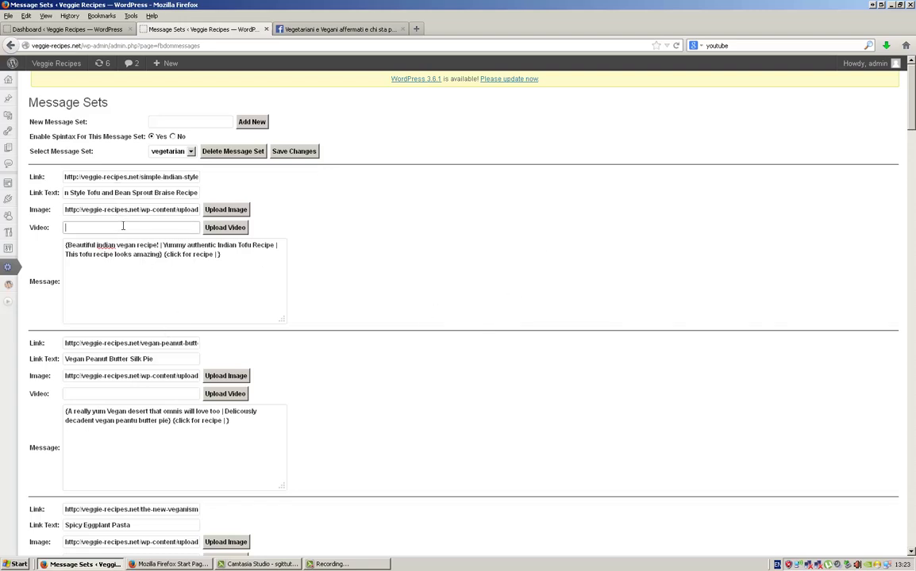
pyautogui.click(226, 227)
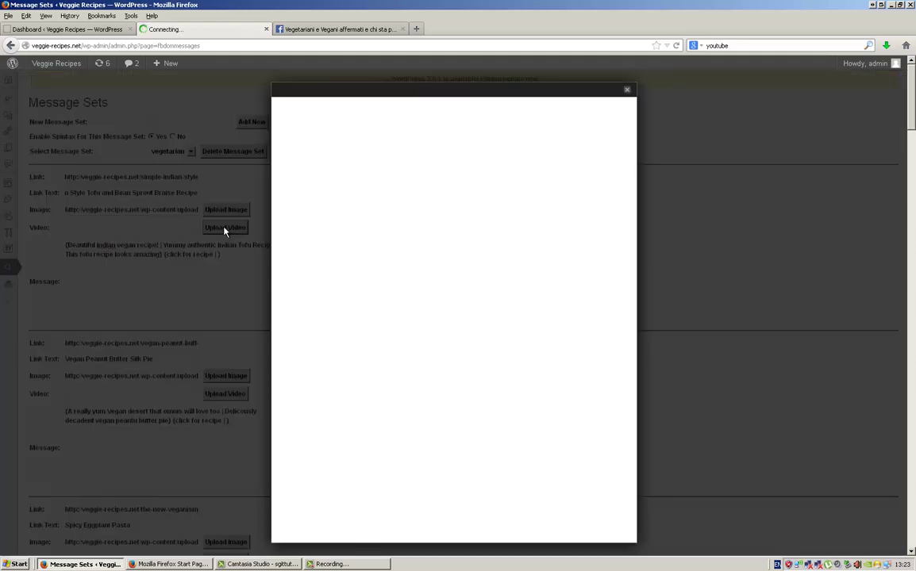
pyautogui.click(626, 89)
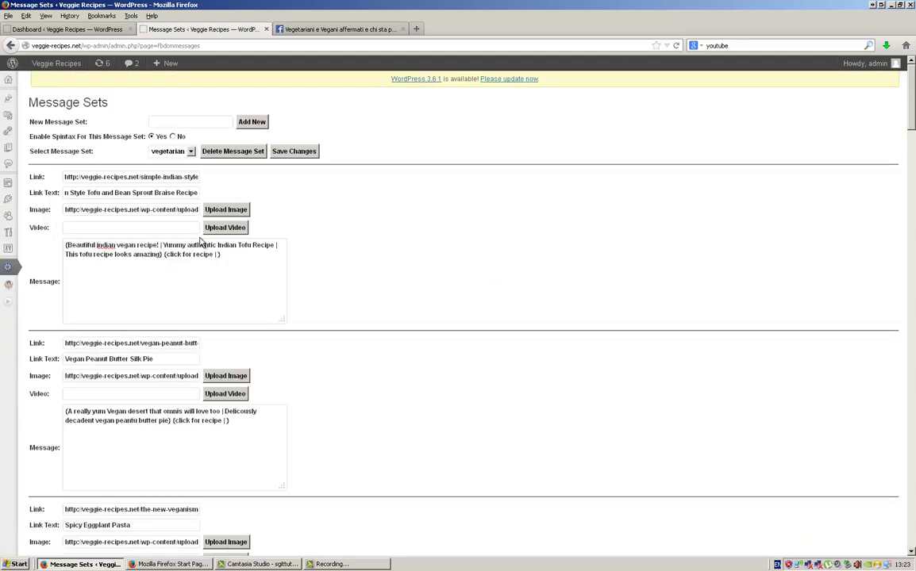
pyautogui.click(126, 230)
pyautogui.click(469, 288)
pyautogui.tripleClick(244, 266)
pyautogui.click(512, 307)
# - Enter sample plain text in the message field of the empty slot below Vegan Caramel Popcorn and select all of it
pyautogui.scroll(-3, 290, 340)
pyautogui.scroll(-6, 270, 343)
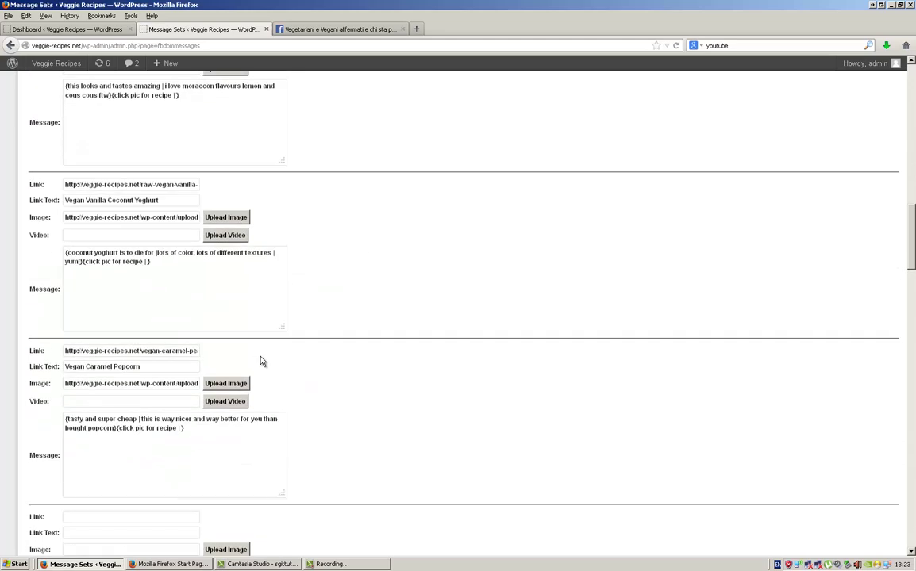
pyautogui.click(126, 432)
pyautogui.write('ssdd')
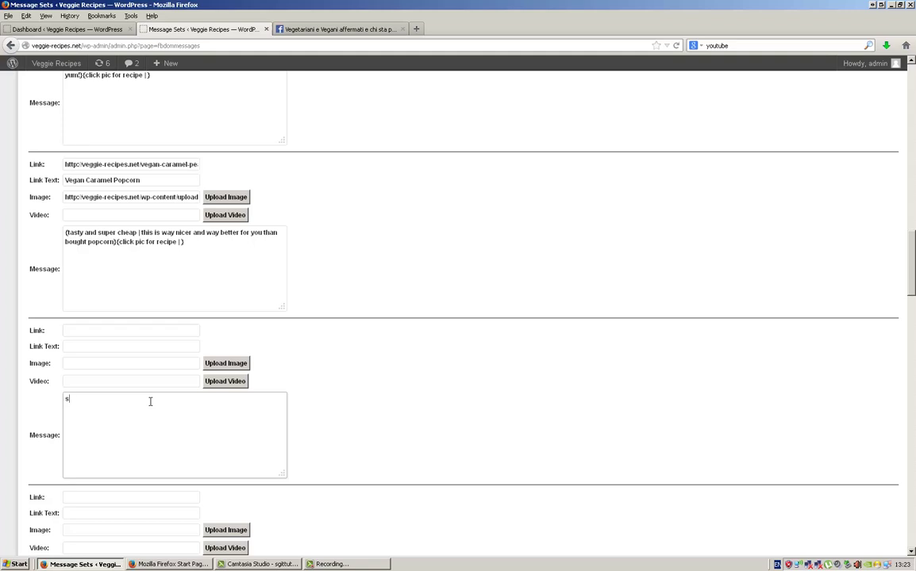
pyautogui.write(' plain text')
pyautogui.hotkey('ctrl', 'a')
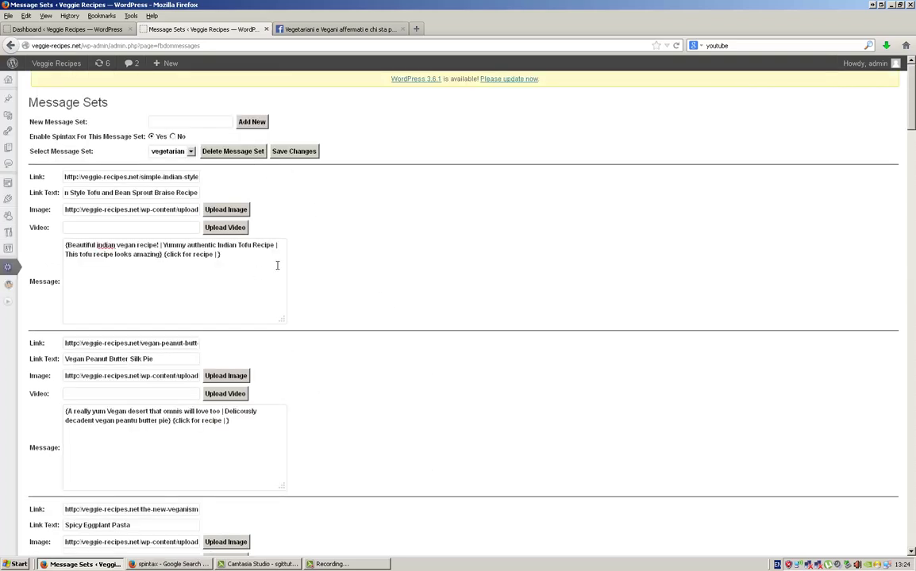
# - Keep spintax enabled for the vegetarian message set and examine the spintax alternatives in the first message's text
pyautogui.click(152, 136)
pyautogui.moveTo(239, 254); pyautogui.dragTo(47, 246)
pyautogui.click(203, 288)
pyautogui.moveTo(228, 254); pyautogui.dragTo(53, 242)
pyautogui.click(207, 278)
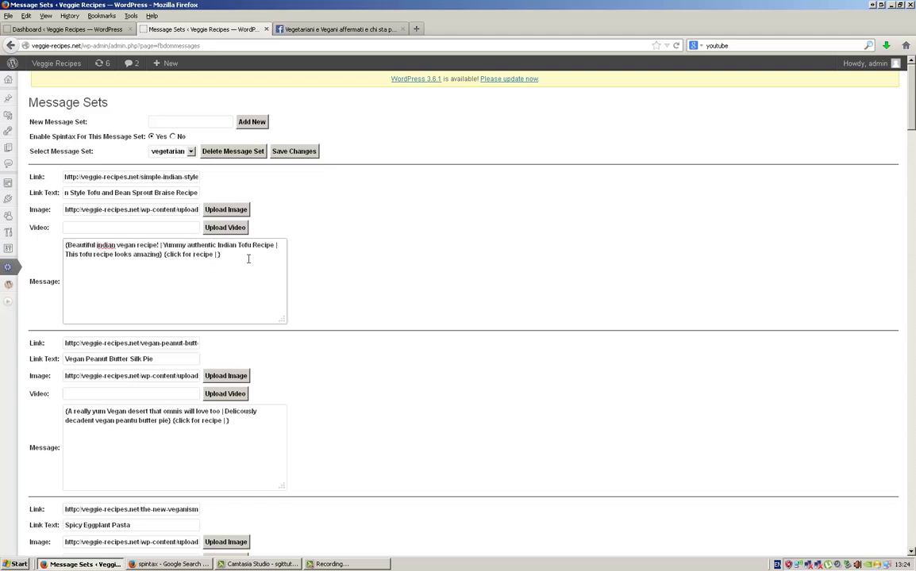
pyautogui.moveTo(249, 258); pyautogui.dragTo(47, 242)
pyautogui.click(196, 269)
# - Switch to the Google results for spintax, read the WikiAnswers page "What is spintax", and return to the Message Sets page
pyautogui.click(170, 564)
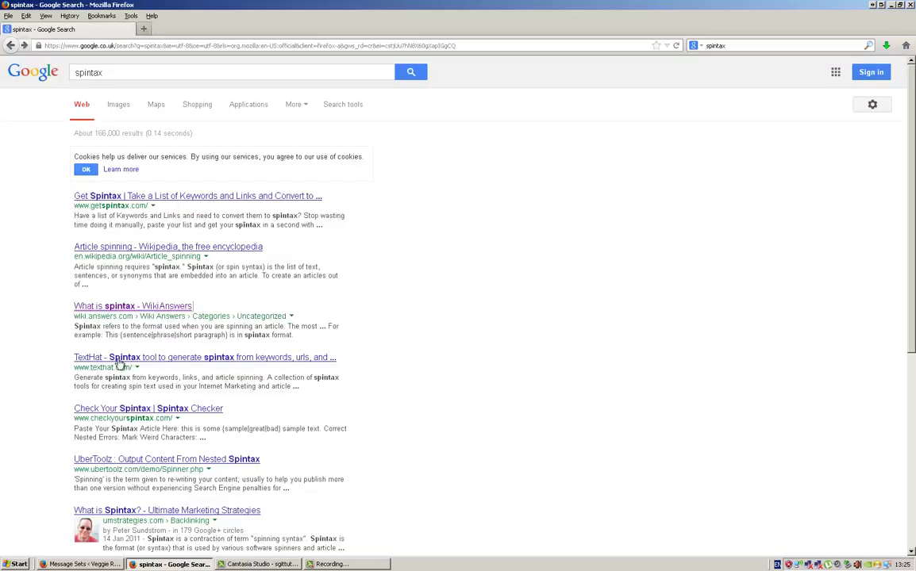
pyautogui.click(164, 308)
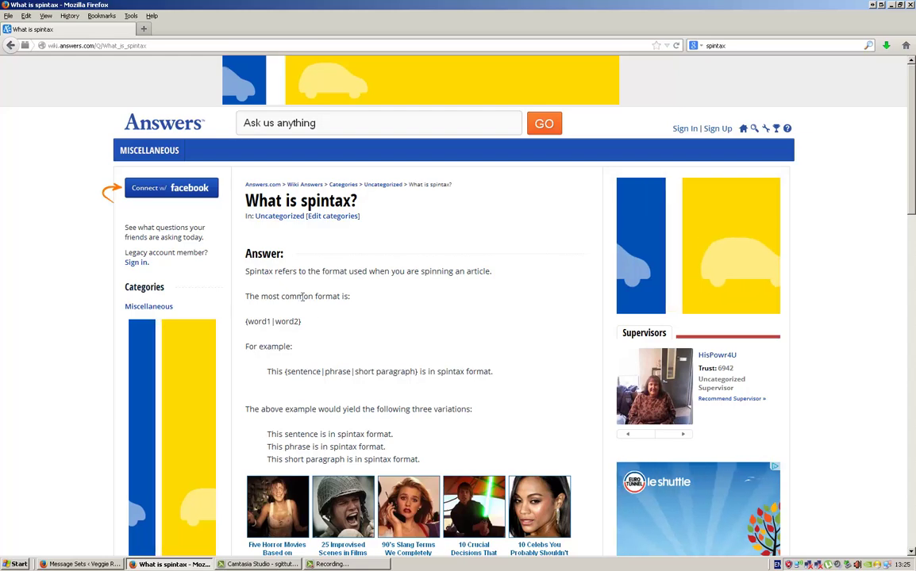
pyautogui.hotkey('alt', 'Left')
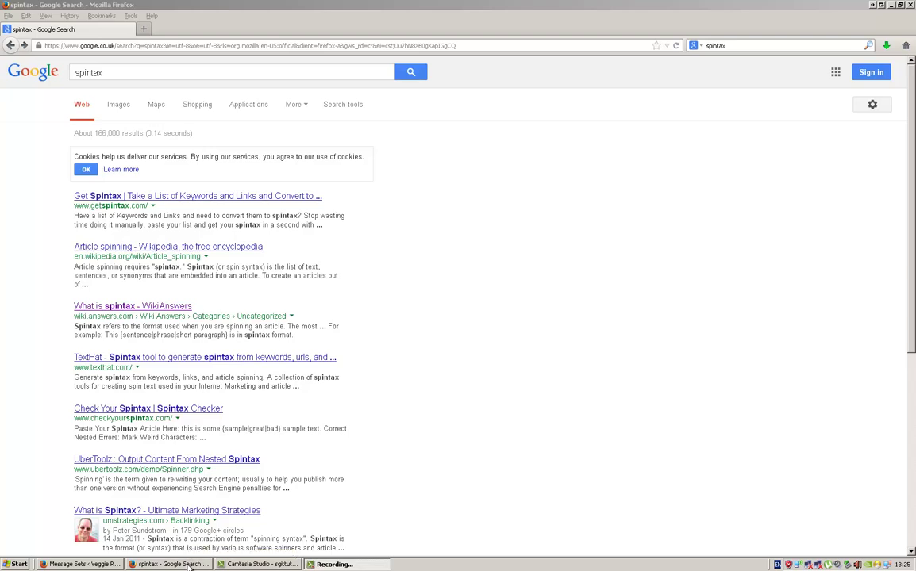
pyautogui.click(61, 565)
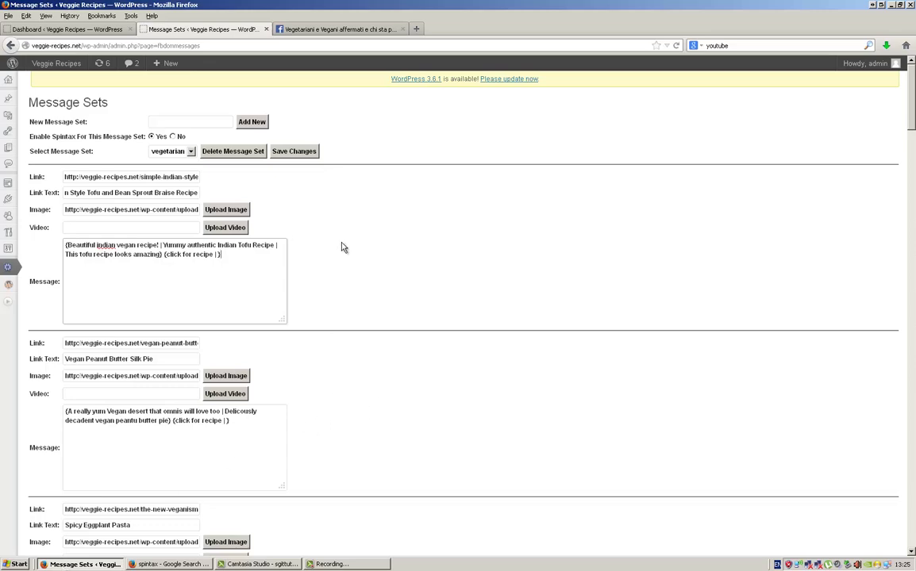
# - Examine the vegetarian set's recipe messages from the first one down to the highlighted Vegan marshmallow vodka message
pyautogui.scroll(-3, 337, 314)
pyautogui.scroll(3, 341, 318)
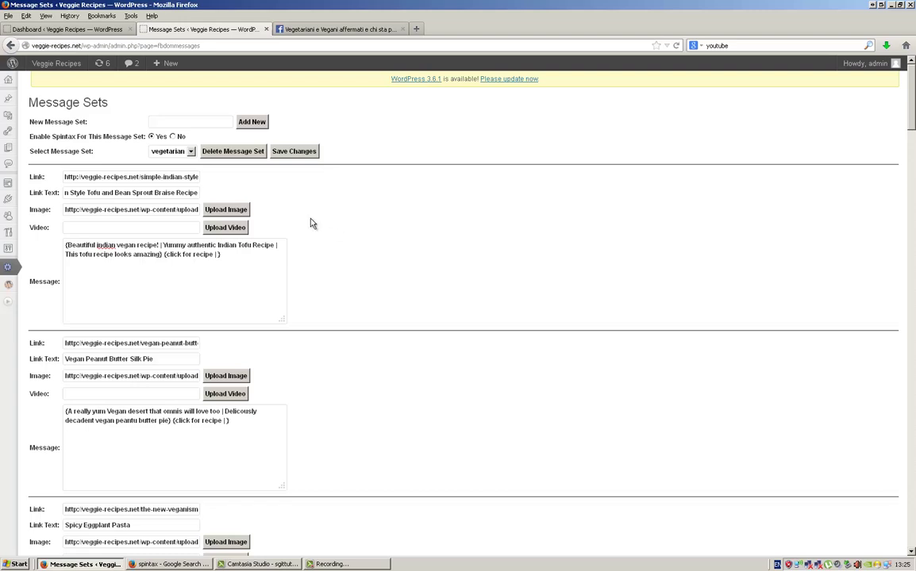
pyautogui.scroll(-3, 378, 229)
pyautogui.scroll(3, 378, 229)
pyautogui.scroll(-3, 348, 265)
pyautogui.scroll(3, 329, 257)
pyautogui.scroll(-8, 361, 425)
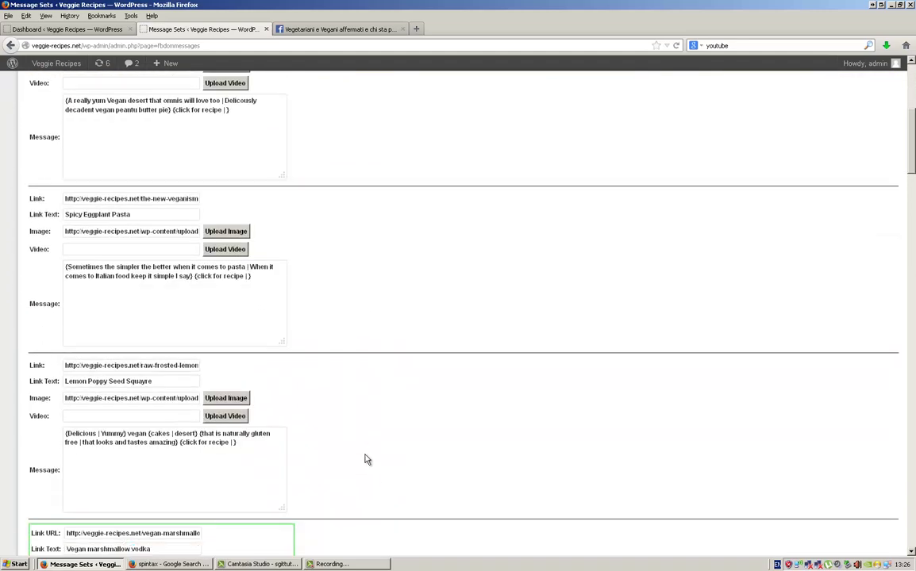
pyautogui.scroll(-4, 380, 457)
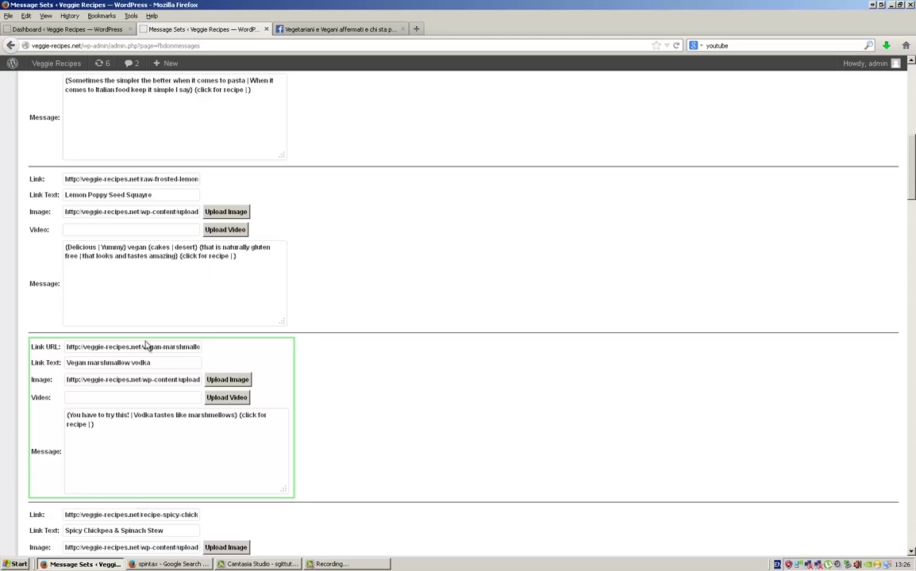
pyautogui.scroll(-3, 419, 415)
pyautogui.scroll(3, 413, 427)
pyautogui.scroll(15, 306, 411)
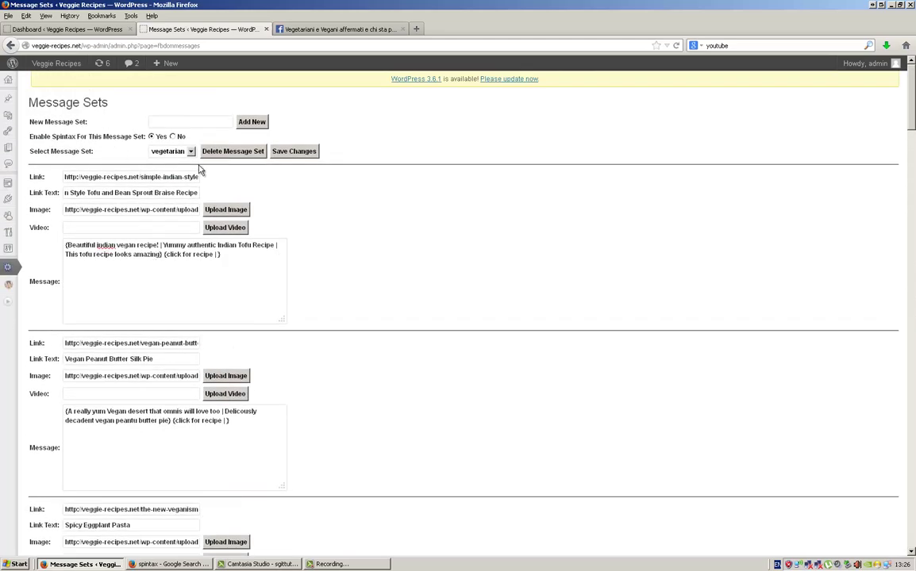
# - Review all filled messages of the vegetarian set through Vegan Caramel Popcorn and the empty message slots below them
pyautogui.scroll(-4, 400, 382)
pyautogui.scroll(-4, 401, 382)
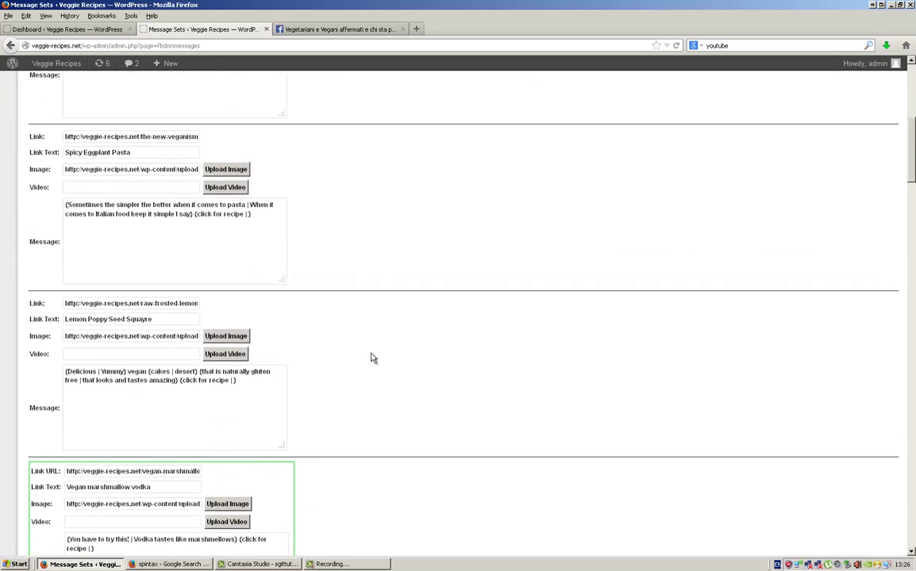
pyautogui.scroll(-3, 364, 412)
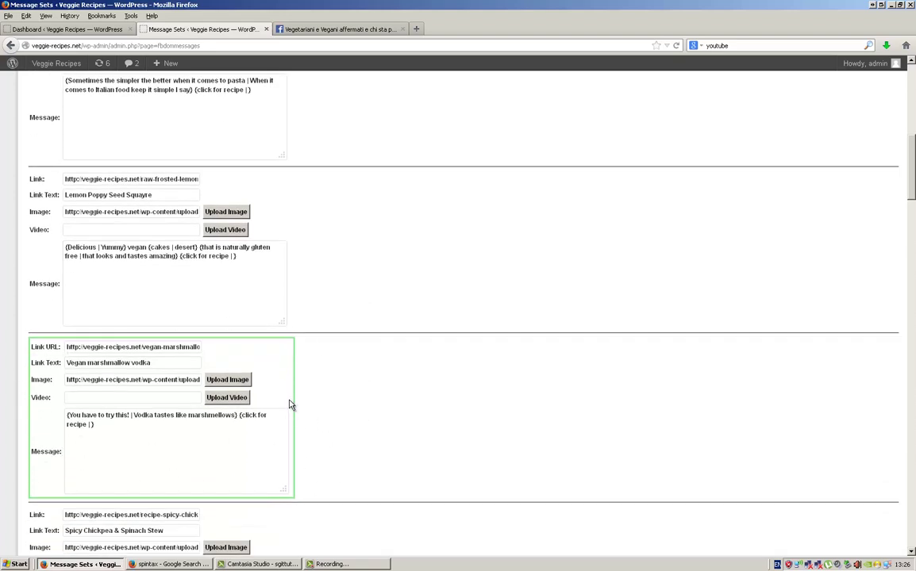
pyautogui.scroll(-7, 286, 394)
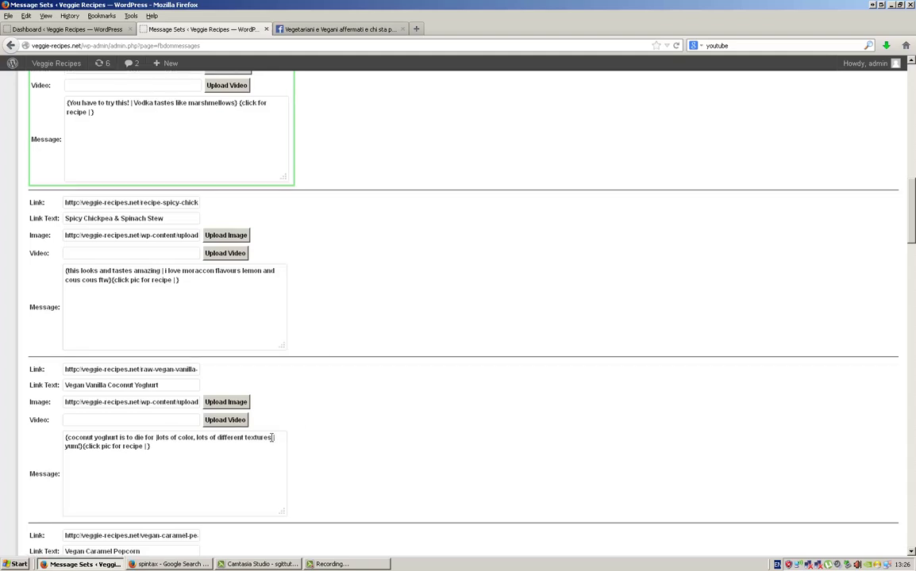
pyautogui.scroll(-7, 295, 395)
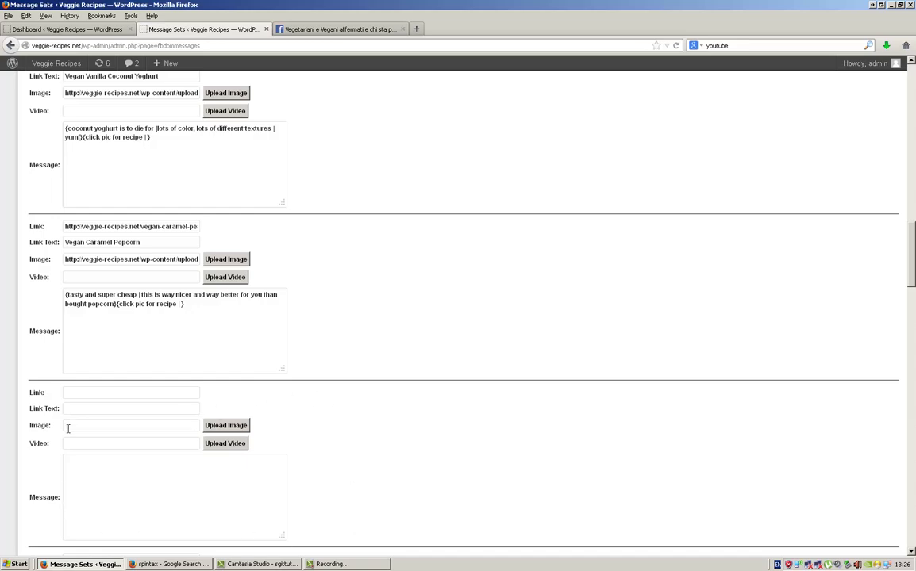
pyautogui.scroll(20, 400, 509)
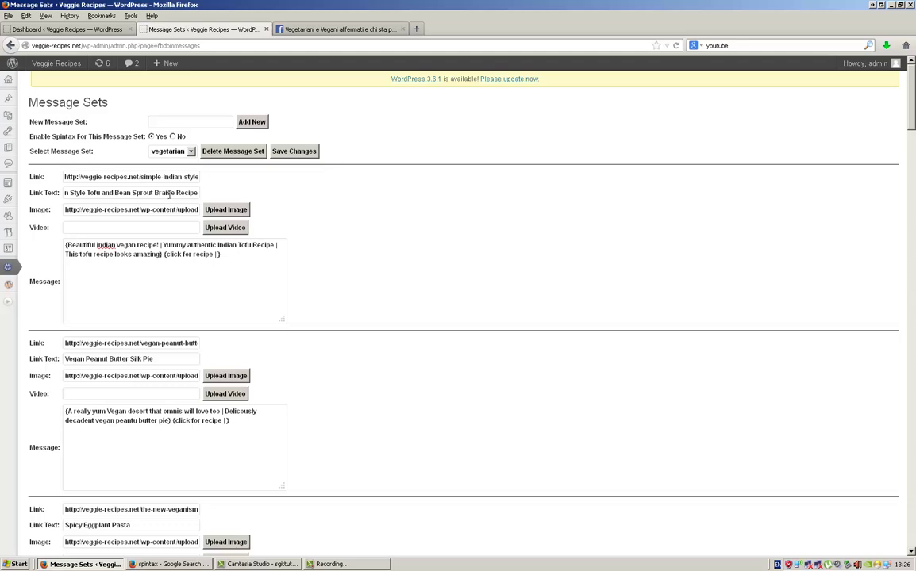
pyautogui.scroll(-20, 284, 322)
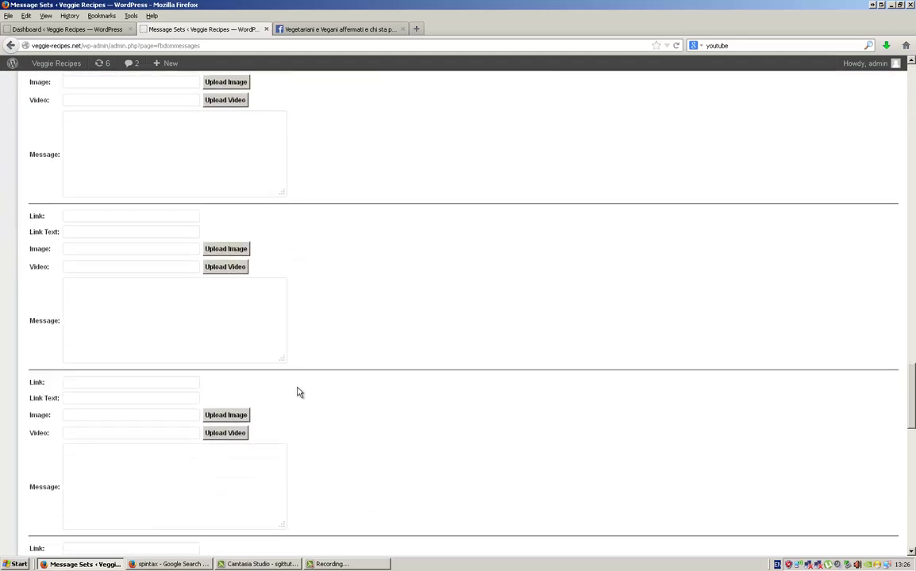
pyautogui.scroll(15, 316, 417)
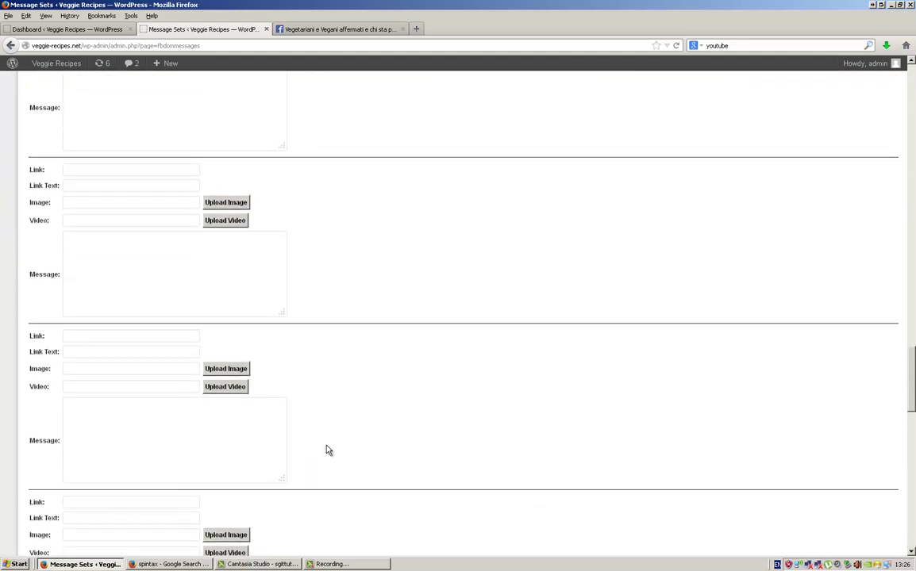
pyautogui.scroll(15, 384, 388)
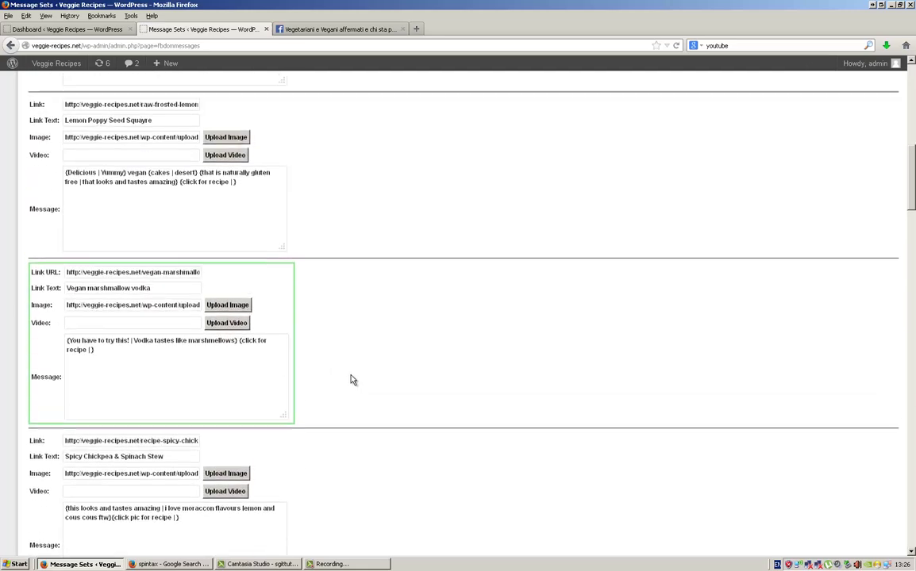
pyautogui.scroll(3, 388, 389)
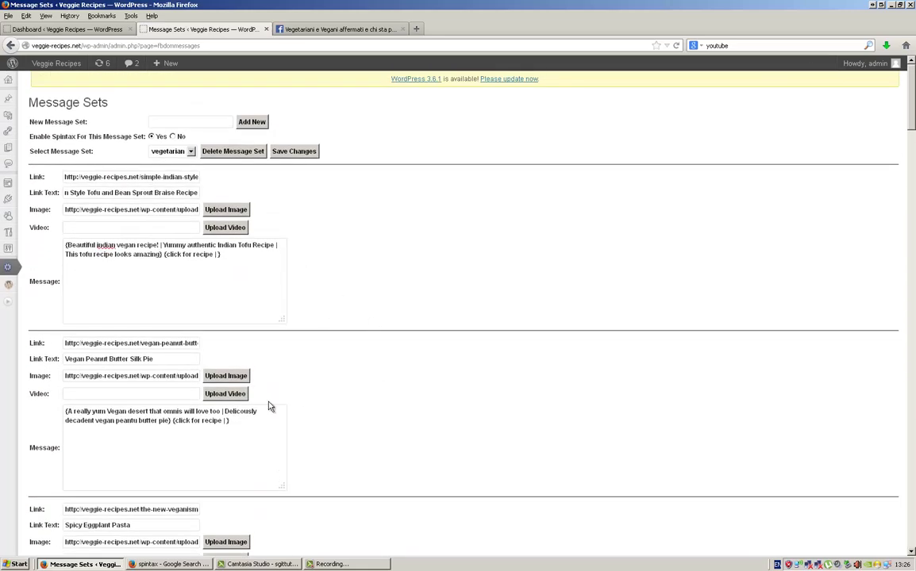
pyautogui.scroll(-10, 318, 413)
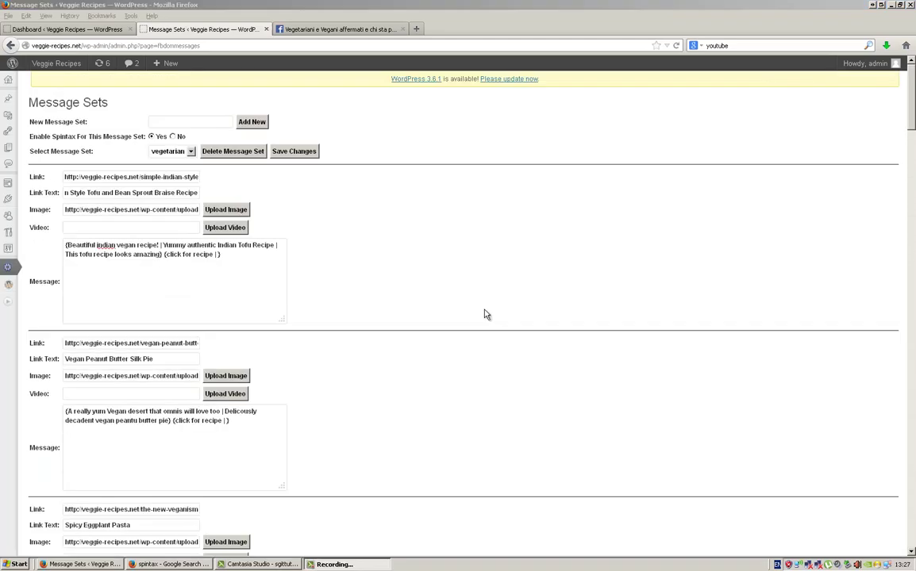
# - Open My Groups in Social Group Infiltrator and select the first seven vegetarian groups in the list
pyautogui.click(7, 302)
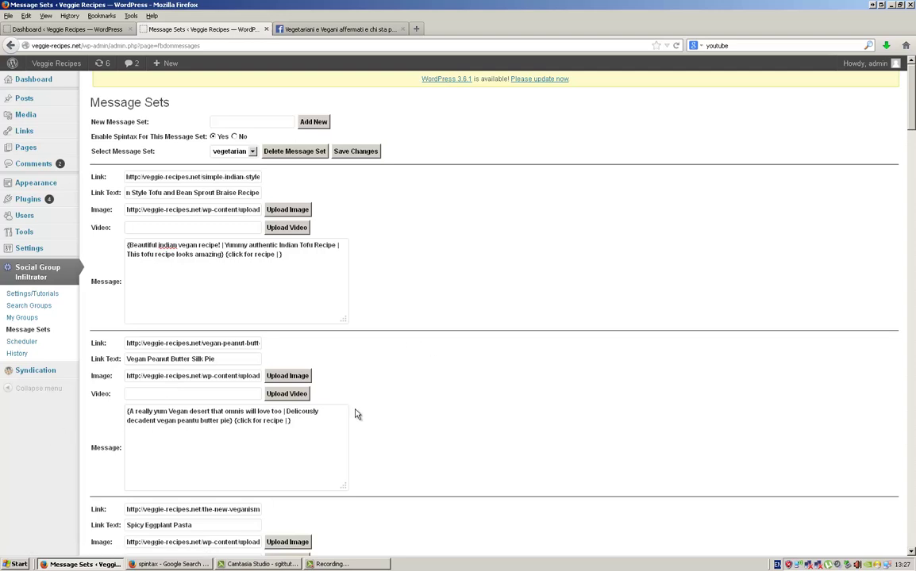
pyautogui.click(25, 319)
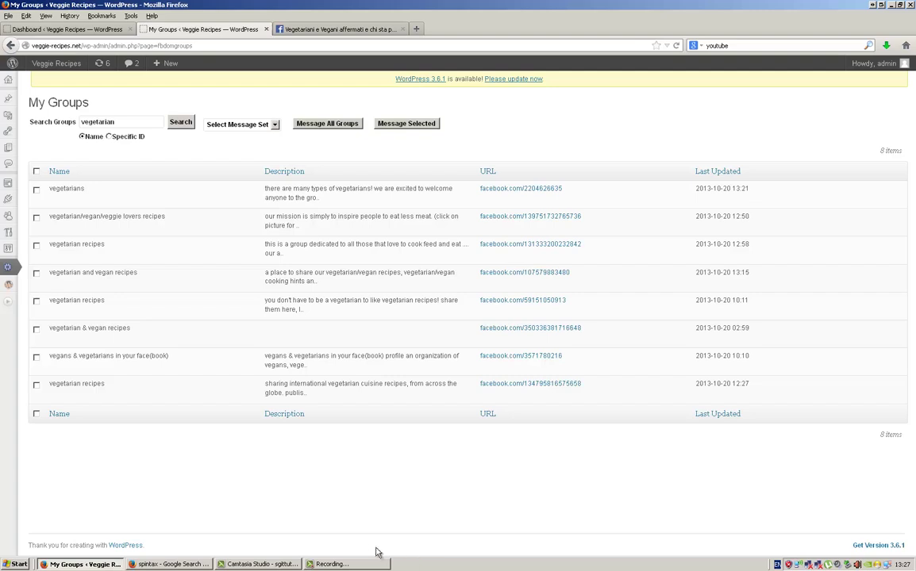
pyautogui.click(36, 191)
pyautogui.click(36, 219)
pyautogui.click(37, 246)
pyautogui.click(37, 274)
pyautogui.click(36, 302)
pyautogui.click(36, 329)
pyautogui.click(35, 358)
# - Choose the vegetarian message set and send its messages for the selected groups to the scheduler
pyautogui.click(250, 125)
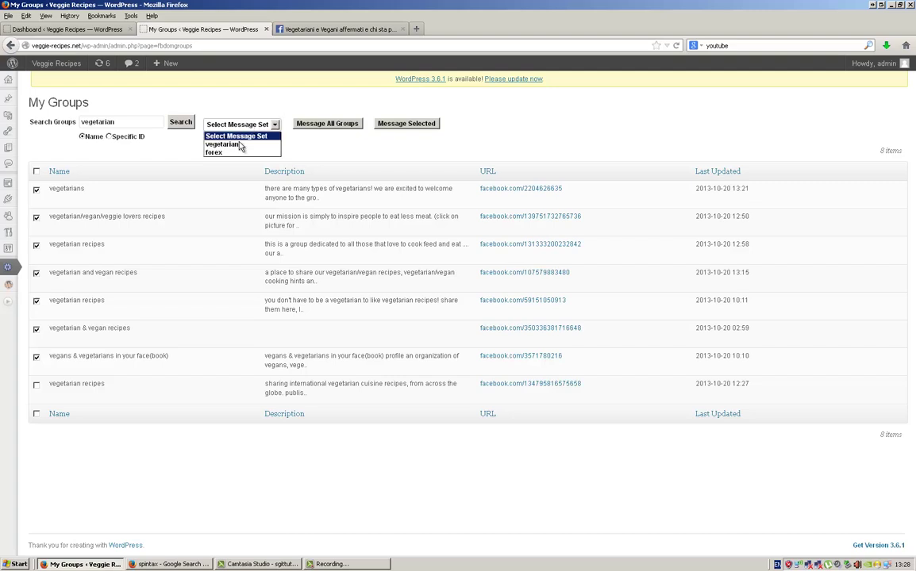
pyautogui.click(220, 145)
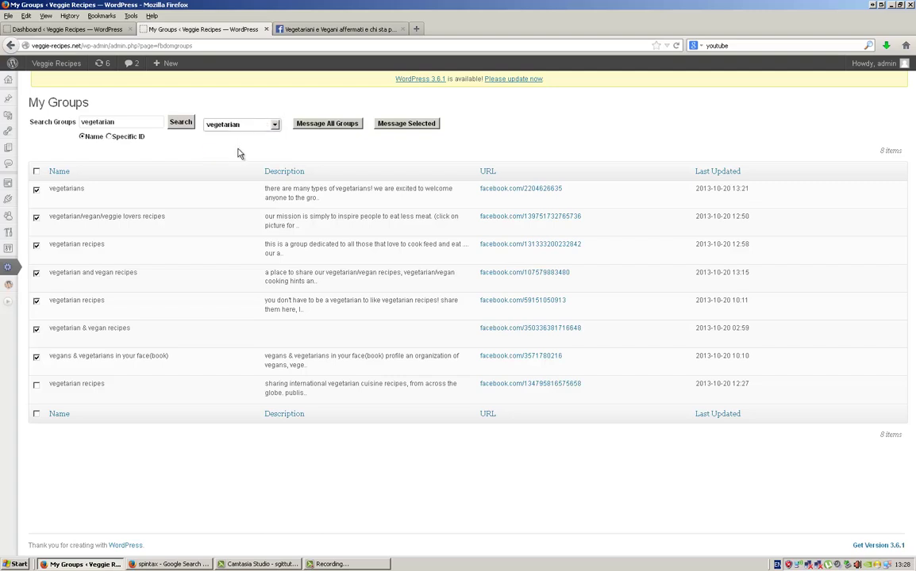
pyautogui.click(413, 125)
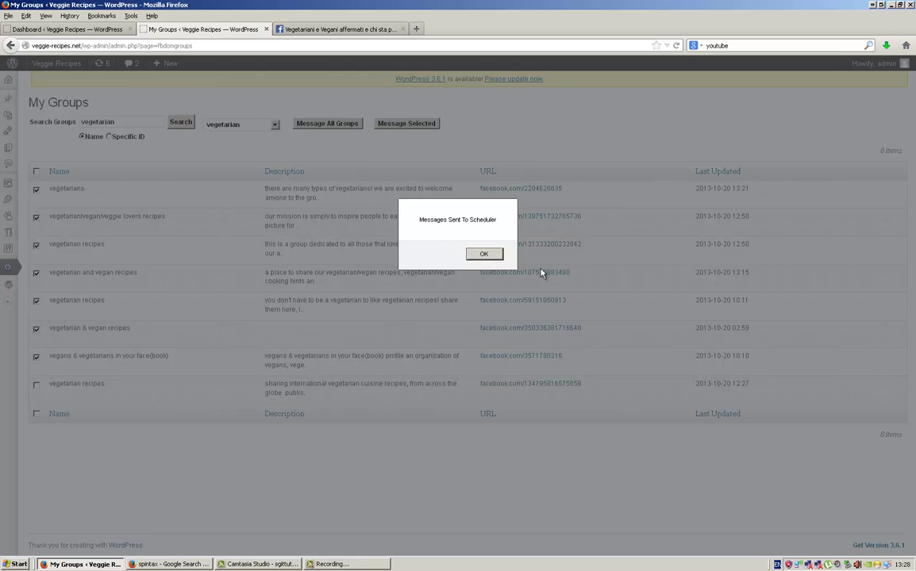
pyautogui.click(492, 255)
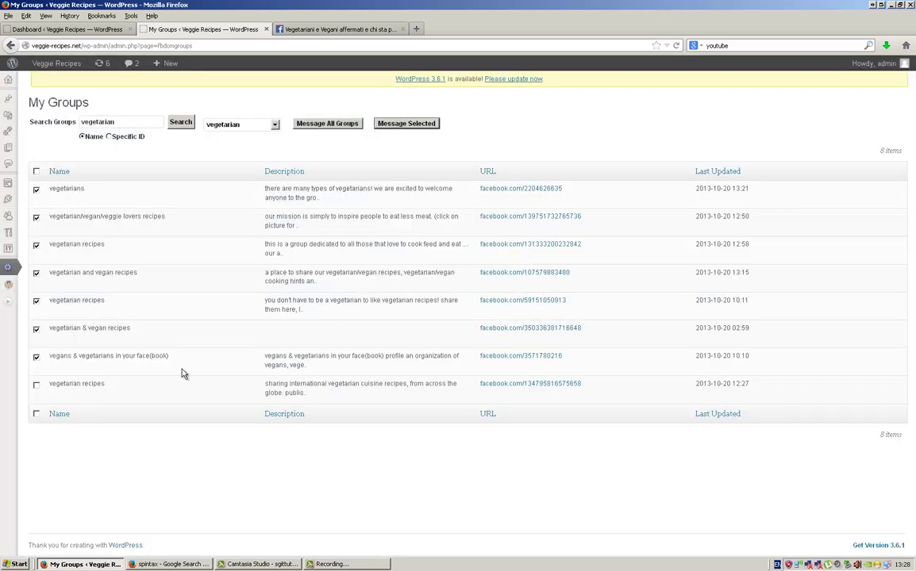
# - Try selecting all listed vegetarian groups at once and messaging all groups
pyautogui.click(36, 171)
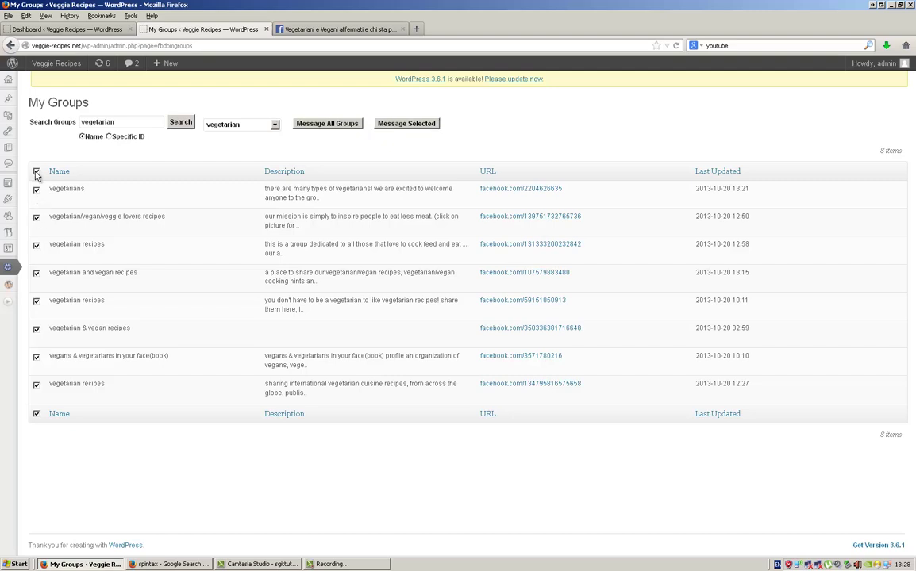
pyautogui.click(36, 414)
pyautogui.click(326, 124)
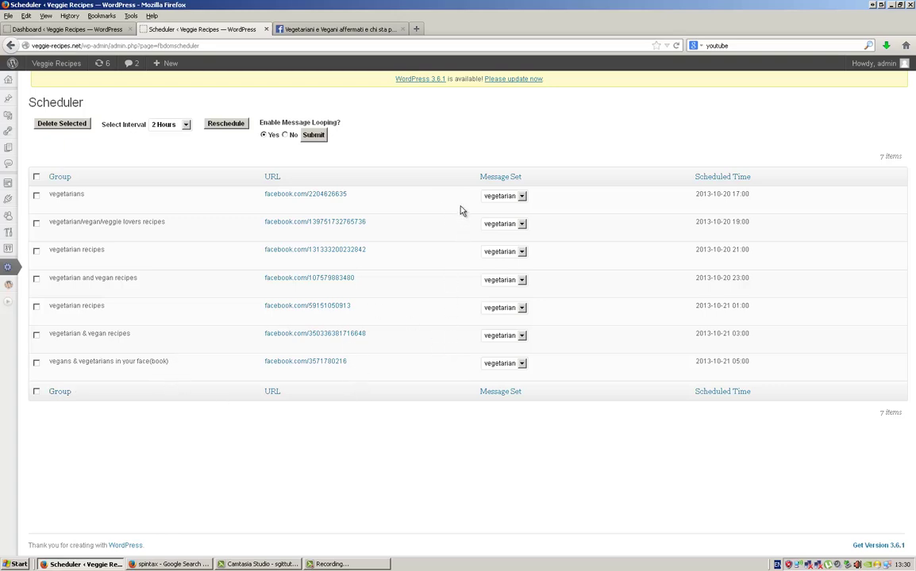
# - In the Scheduler, try the forex message set for the vegetarians group and restore its vegetarian message set
pyautogui.click(517, 197)
pyautogui.click(516, 198)
pyautogui.click(509, 201)
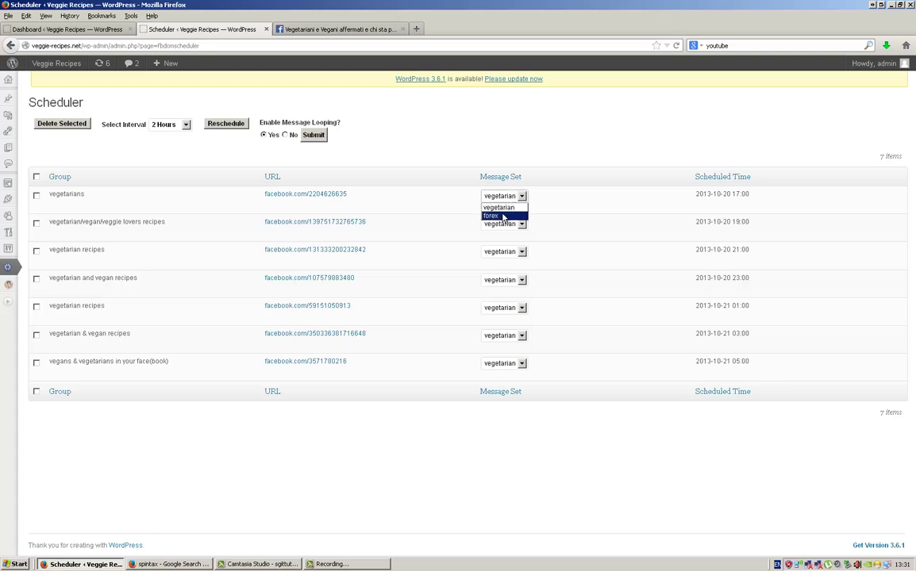
pyautogui.click(503, 218)
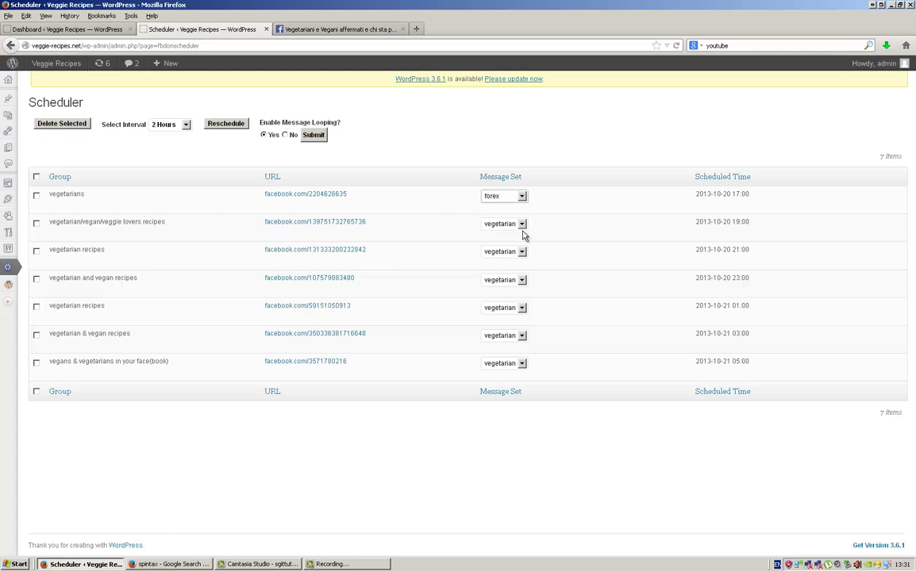
pyautogui.click(508, 196)
pyautogui.click(502, 207)
# - Set the scheduler interval to 1 Hour and reschedule the queued group messages
pyautogui.click(167, 125)
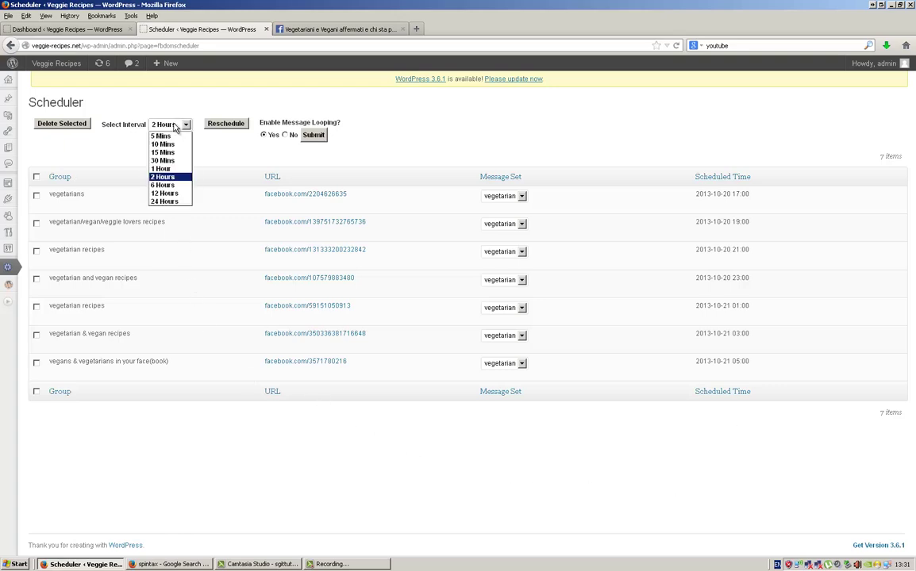
pyautogui.click(161, 168)
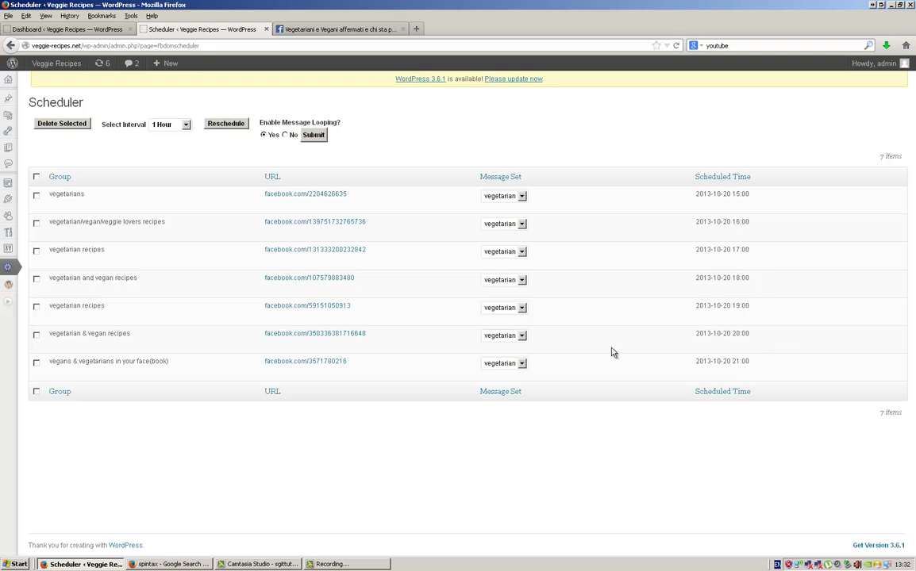
pyautogui.press('F10')
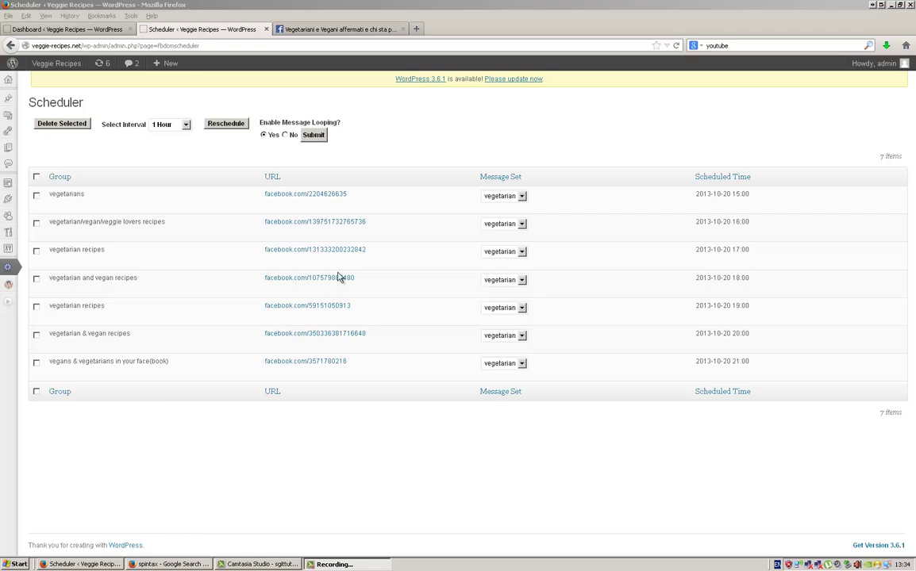
# - Review the available scheduling intervals and keep 1 Hour selected
pyautogui.click(179, 126)
pyautogui.click(175, 131)
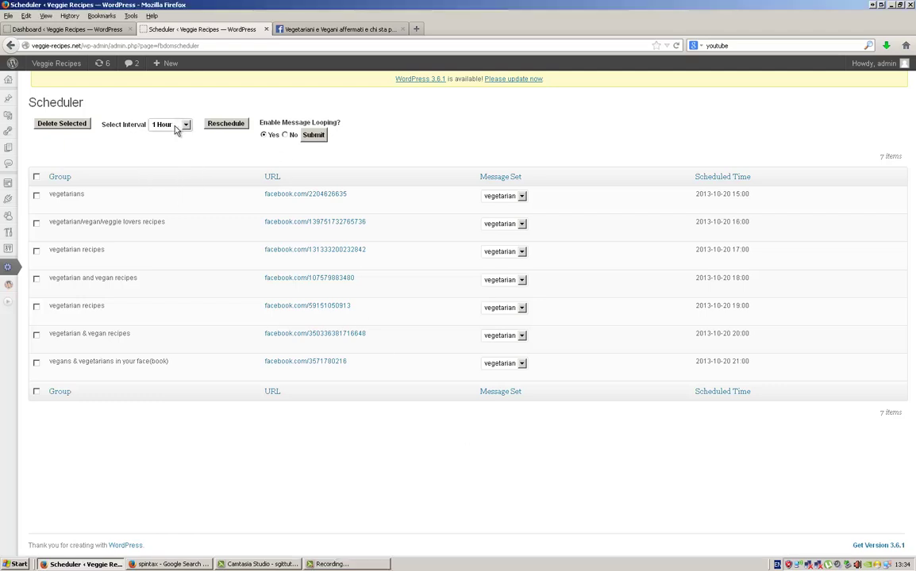
pyautogui.click(179, 125)
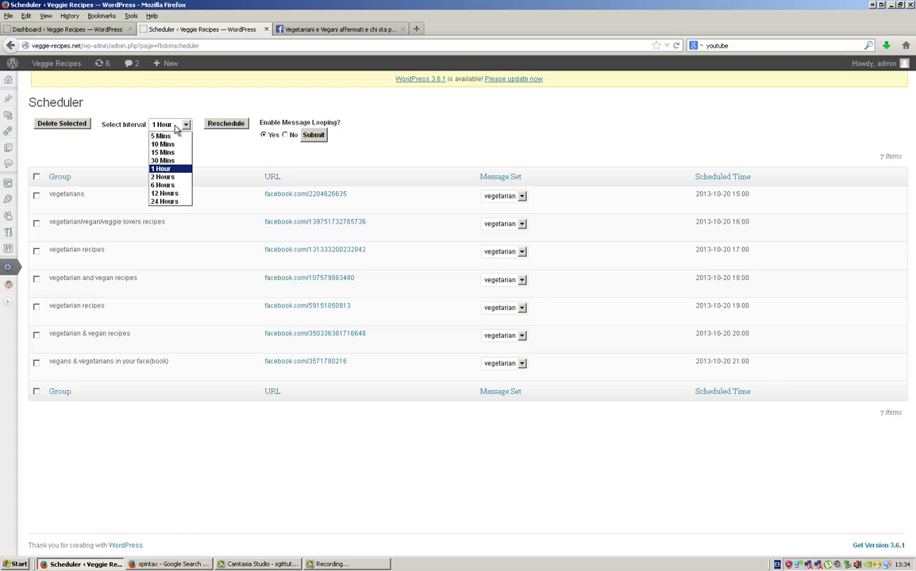
pyautogui.click(173, 169)
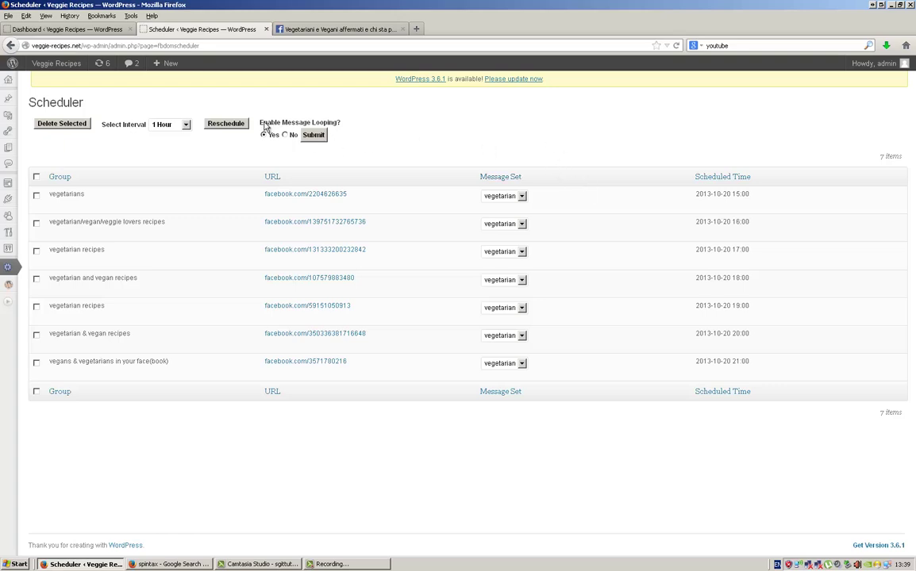
# - Examine the Enable Message Looping option and the vegetarians group's entry with its message set and scheduled time
pyautogui.moveTo(265, 127); pyautogui.dragTo(361, 135)
pyautogui.click(350, 135)
pyautogui.moveTo(85, 195); pyautogui.dragTo(65, 196)
pyautogui.moveTo(757, 198); pyautogui.dragTo(688, 199)
pyautogui.click(676, 208)
pyautogui.click(506, 199)
pyautogui.moveTo(44, 194); pyautogui.dragTo(812, 205)
pyautogui.click(788, 198)
pyautogui.moveTo(699, 195); pyautogui.dragTo(791, 195)
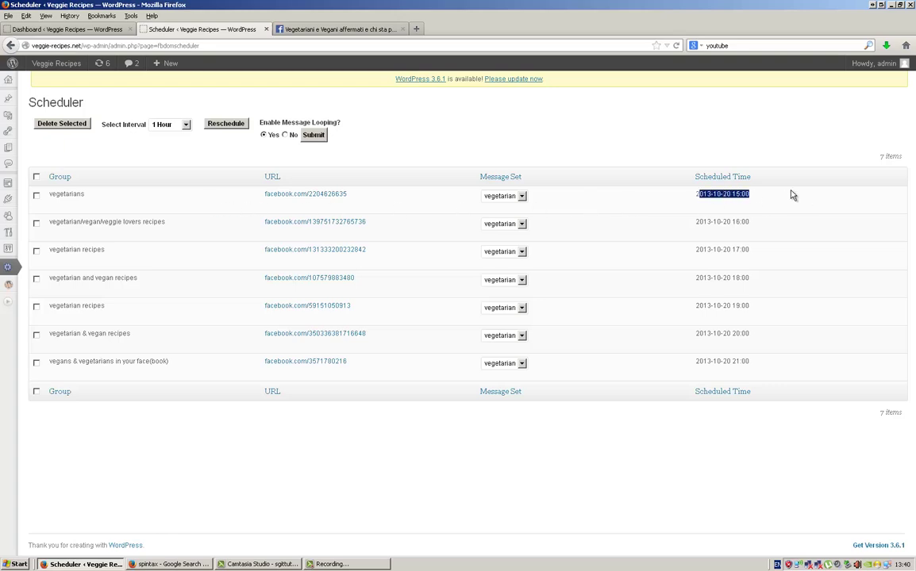
pyautogui.click(791, 196)
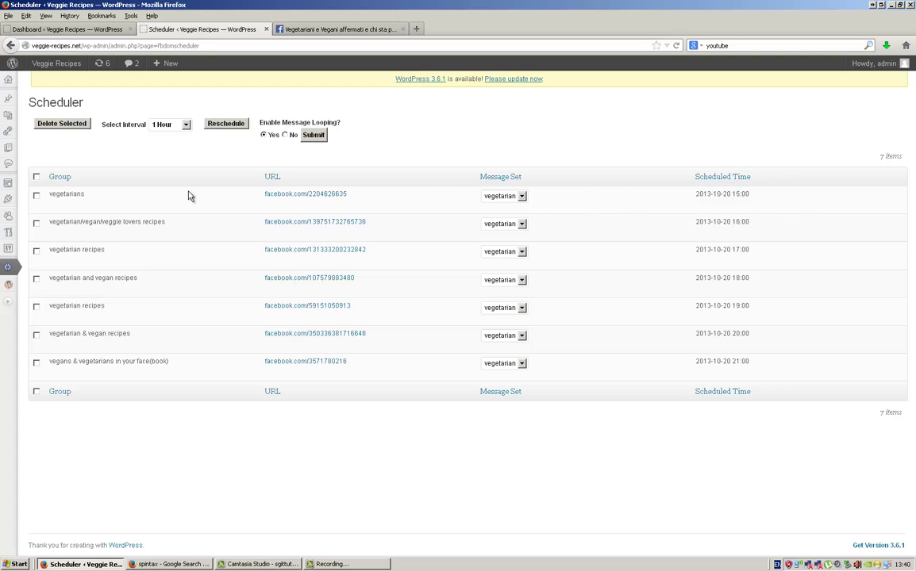
# - Trace the looping order from the vegetarians entry to the last group's scheduled time and back to the first entry
pyautogui.moveTo(777, 200); pyautogui.dragTo(58, 206)
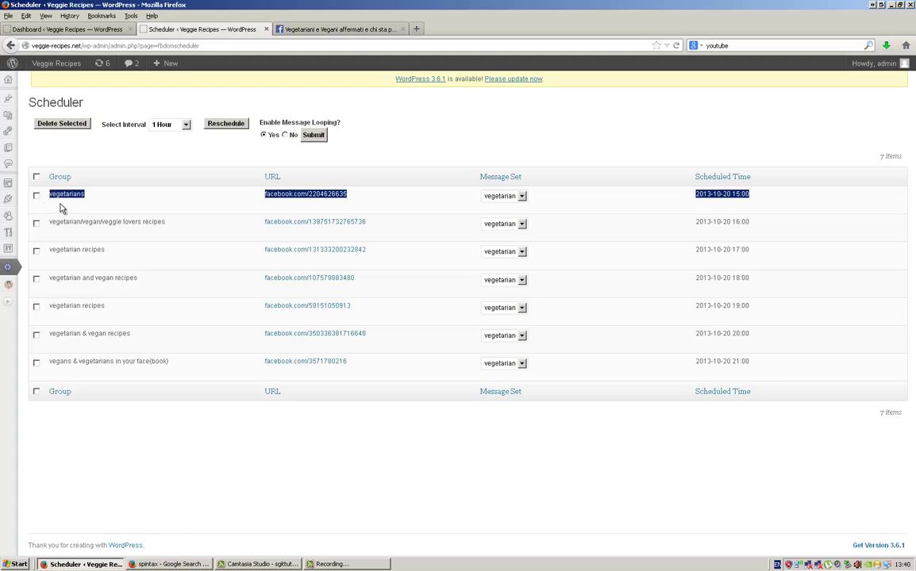
pyautogui.click(639, 473)
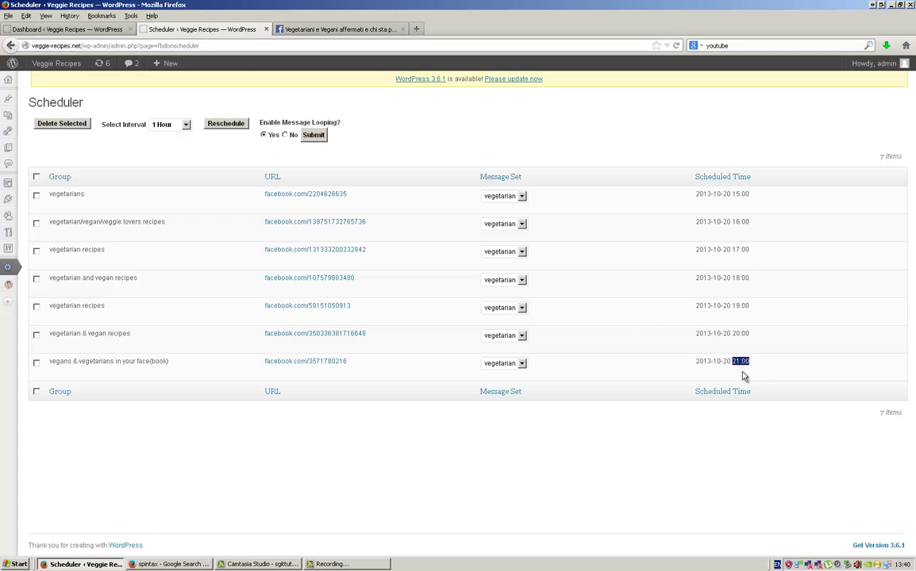
pyautogui.click(730, 442)
pyautogui.moveTo(54, 199); pyautogui.dragTo(89, 198)
pyautogui.click(97, 199)
pyautogui.moveTo(759, 198); pyautogui.dragTo(696, 200)
pyautogui.click(650, 198)
pyautogui.moveTo(84, 205); pyautogui.dragTo(42, 196)
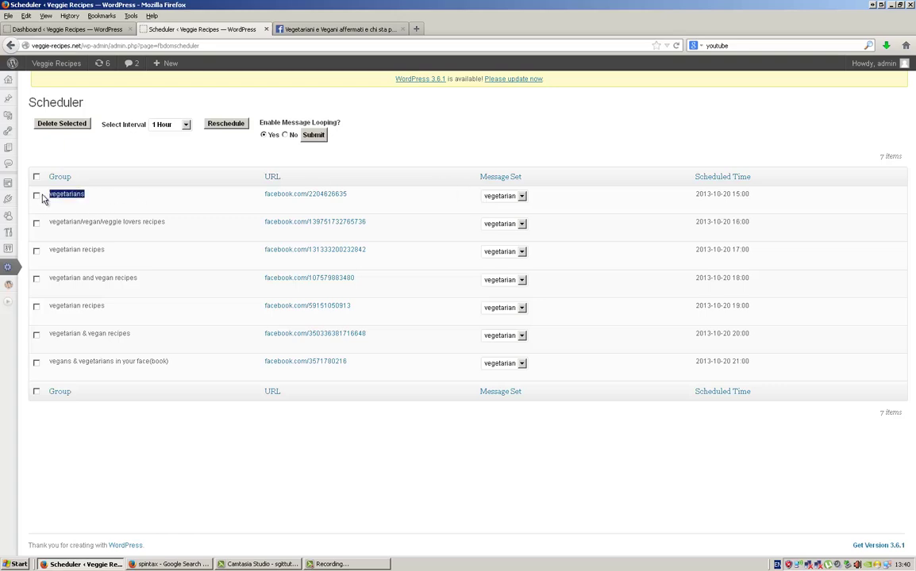
# - Compare the scheduled times of the first three queued groups and check the vegetarians group's entry again
pyautogui.click(492, 206)
pyautogui.tripleClick(758, 202)
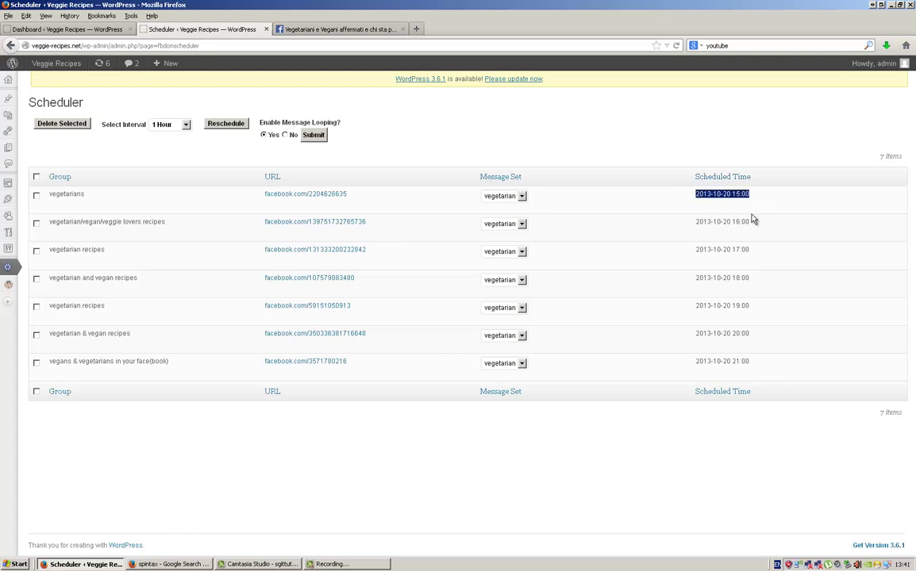
pyautogui.tripleClick(718, 224)
pyautogui.tripleClick(709, 252)
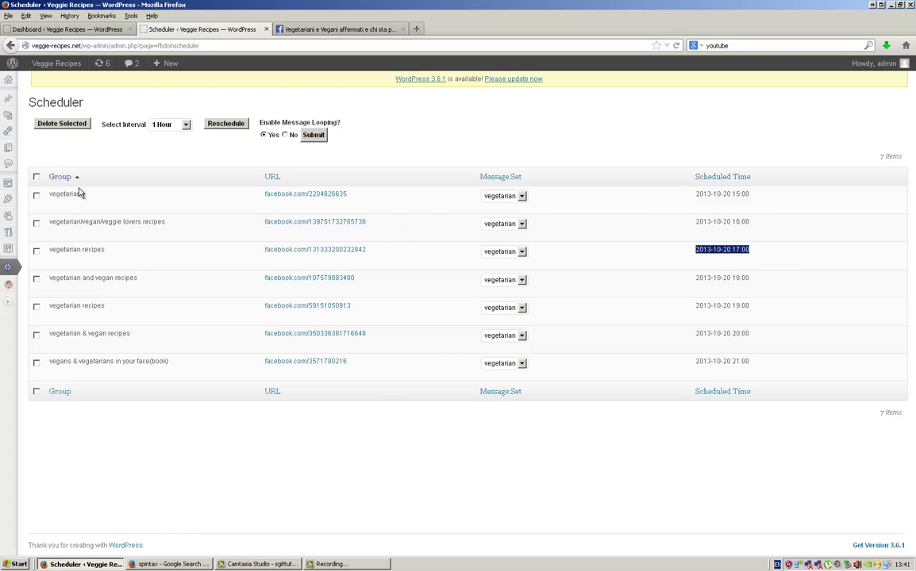
pyautogui.moveTo(54, 196); pyautogui.dragTo(112, 205)
pyautogui.click(435, 200)
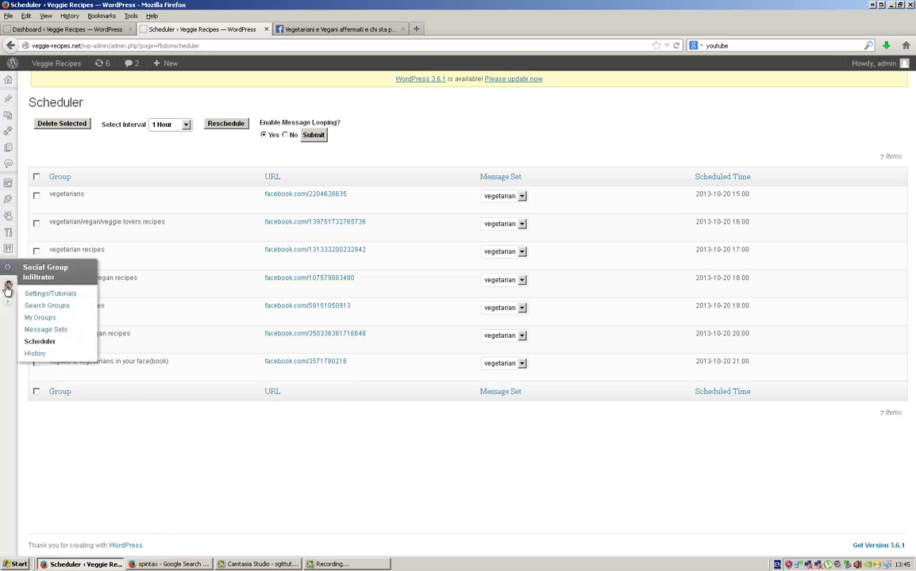
# - Open the Social Group Infiltrator posting history and look through the first page of sent group messages
pyautogui.click(9, 306)
pyautogui.click(17, 354)
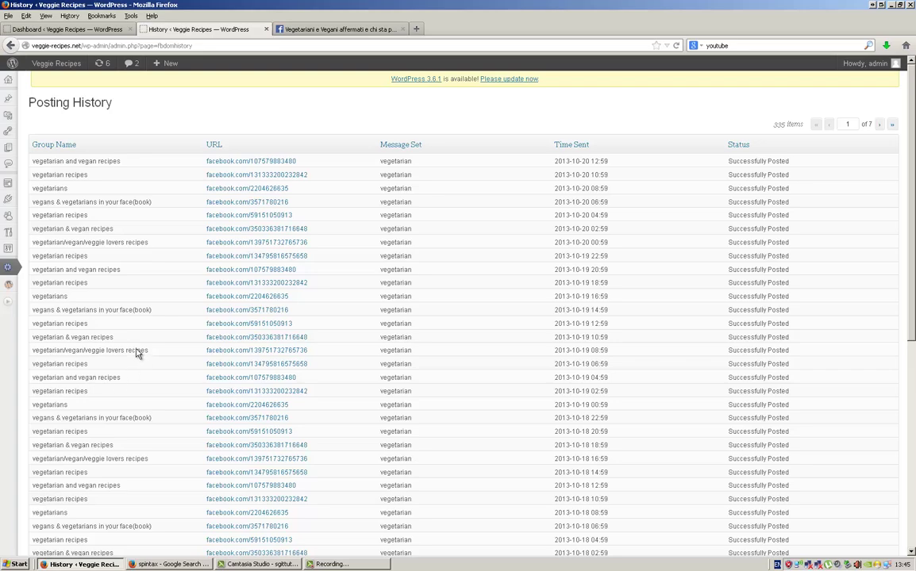
pyautogui.scroll(-10, 349, 274)
pyautogui.scroll(10, 346, 286)
pyautogui.scroll(-8, 454, 298)
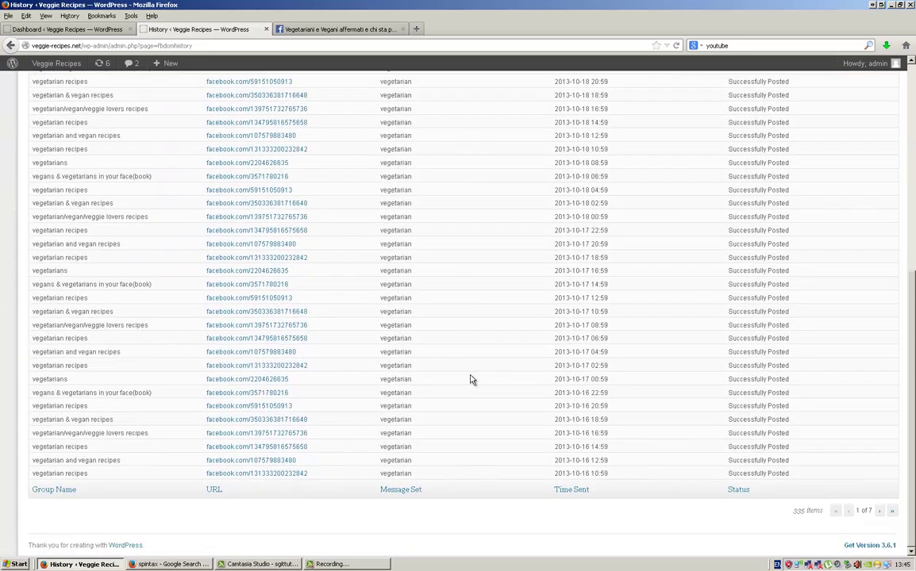
pyautogui.scroll(8, 470, 380)
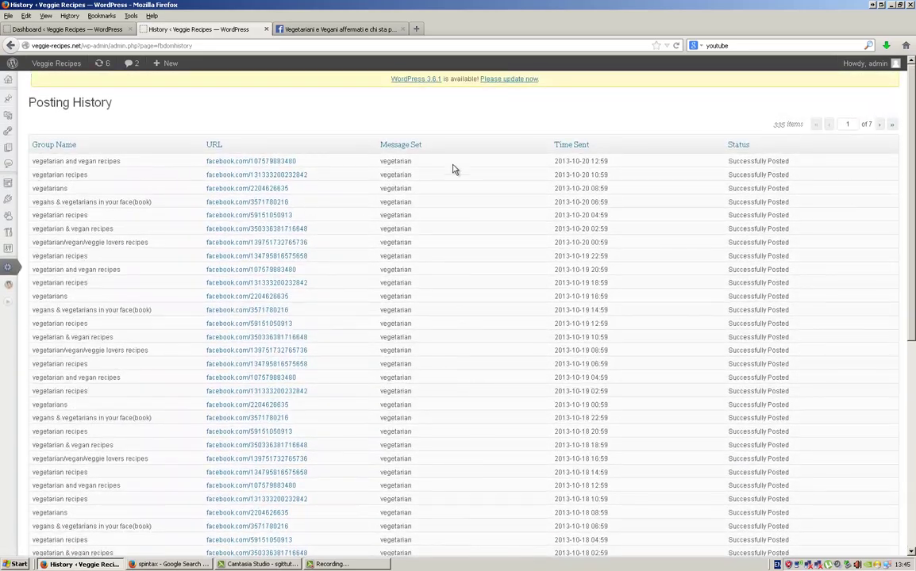
pyautogui.scroll(-8, 629, 365)
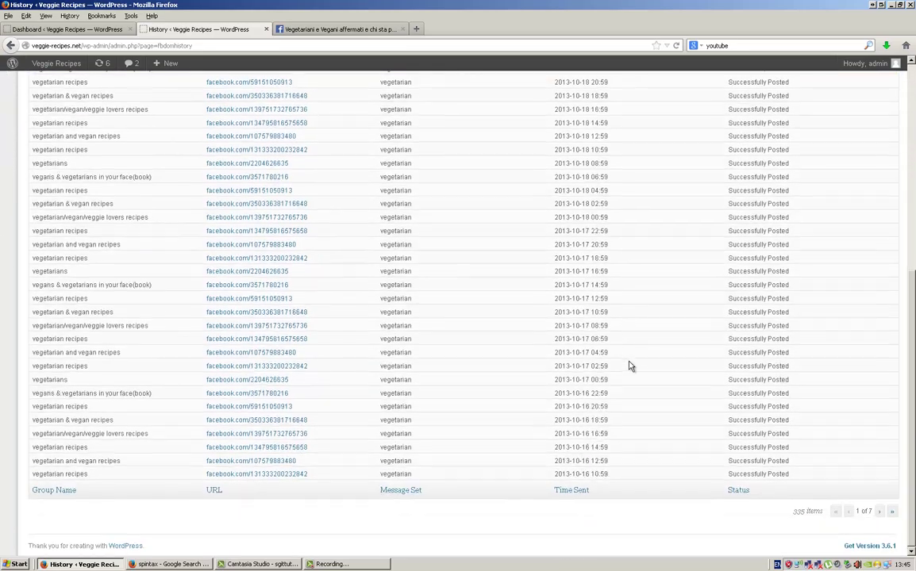
pyautogui.scroll(8, 628, 369)
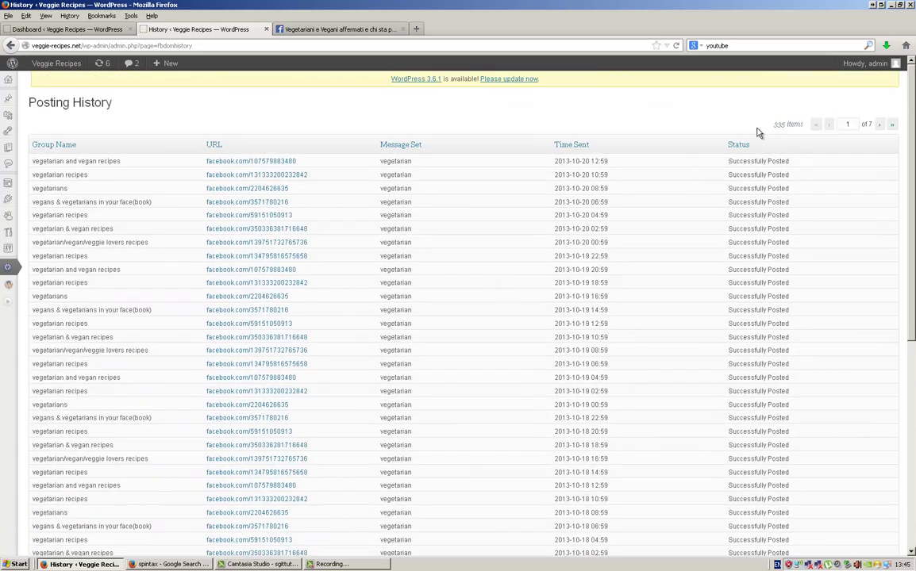
pyautogui.scroll(-8, 444, 349)
pyautogui.scroll(8, 475, 440)
# - Examine the posting history entries, checking the newest entry's time sent and posting status
pyautogui.moveTo(119, 162); pyautogui.dragTo(794, 553)
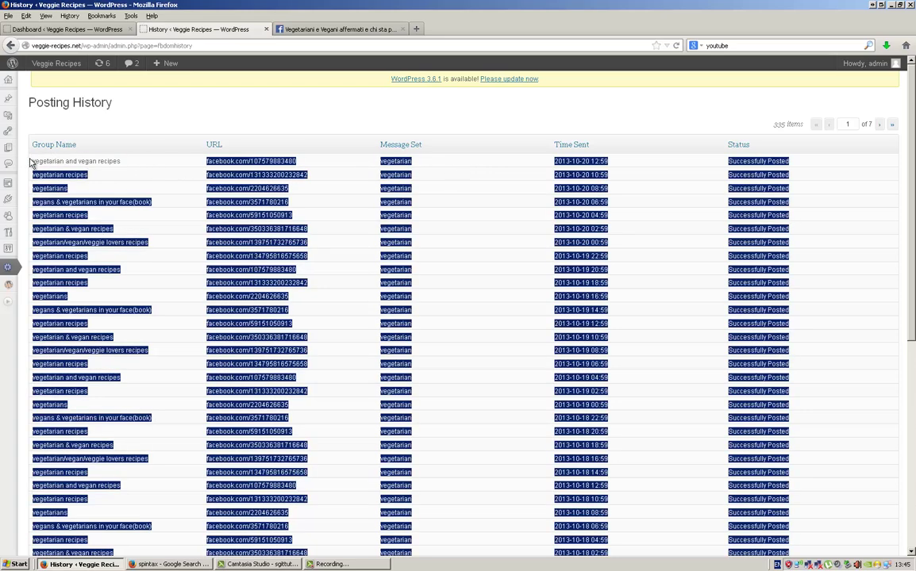
pyautogui.click(351, 170)
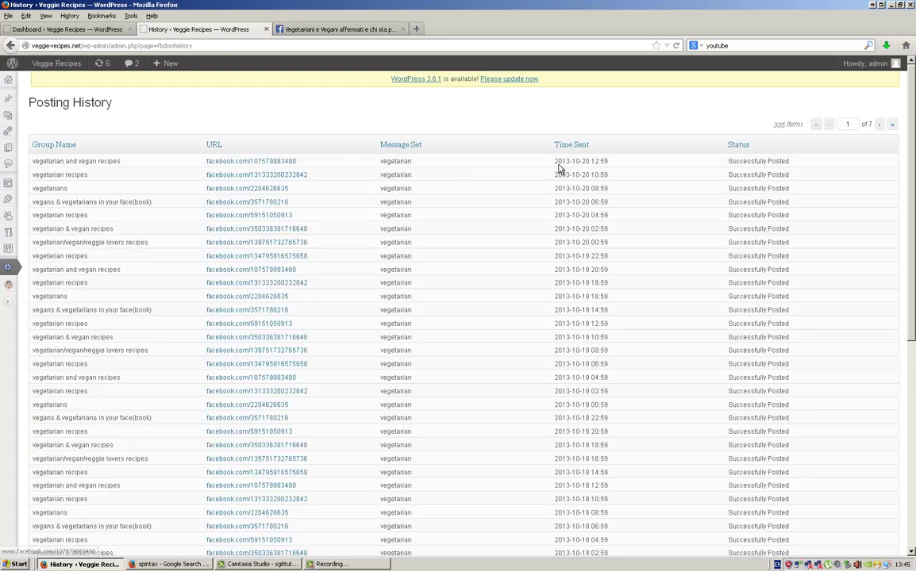
pyautogui.moveTo(555, 162); pyautogui.dragTo(616, 163)
pyautogui.click(683, 171)
pyautogui.moveTo(710, 178); pyautogui.dragTo(811, 174)
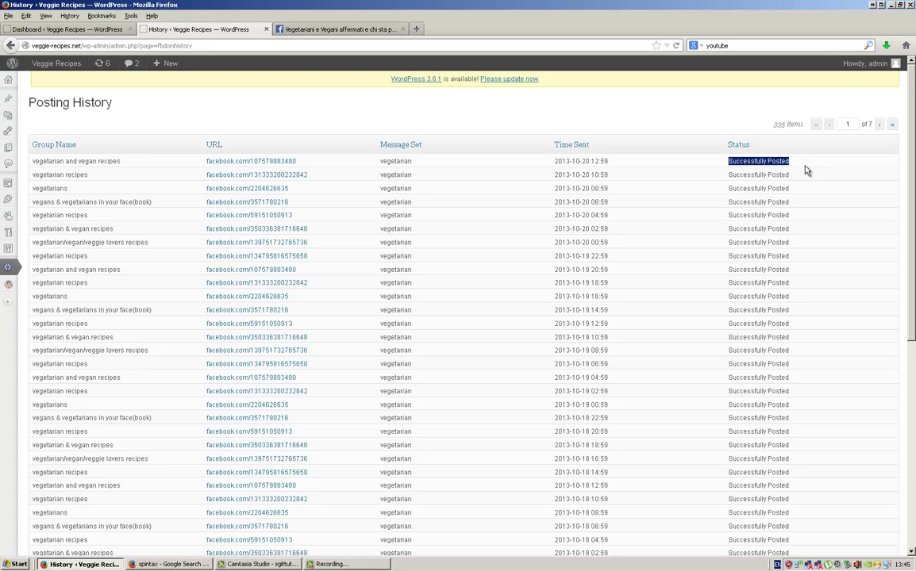
# - Check the posting status of successive history entries, working down from the second most recent one
pyautogui.scroll(-10, 788, 341)
pyautogui.scroll(10, 792, 409)
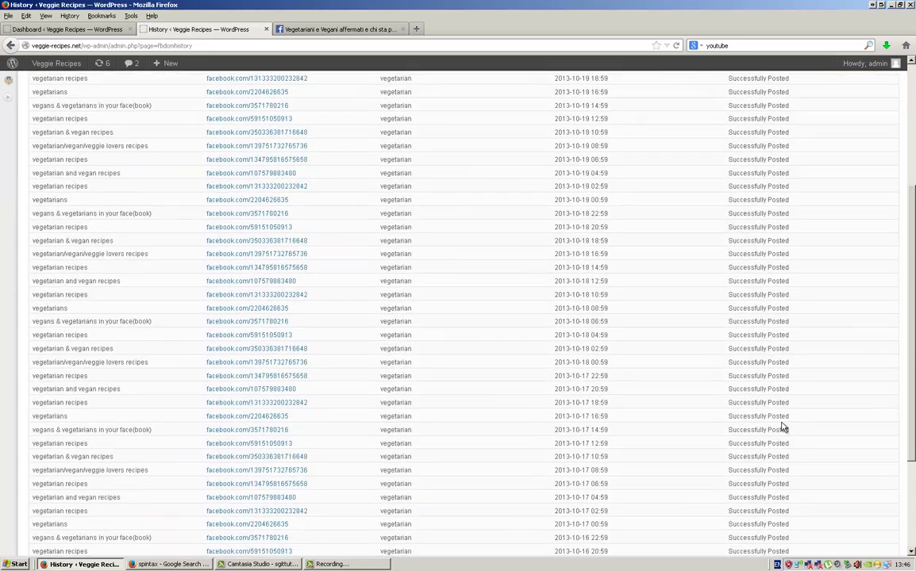
pyautogui.tripleClick(730, 177)
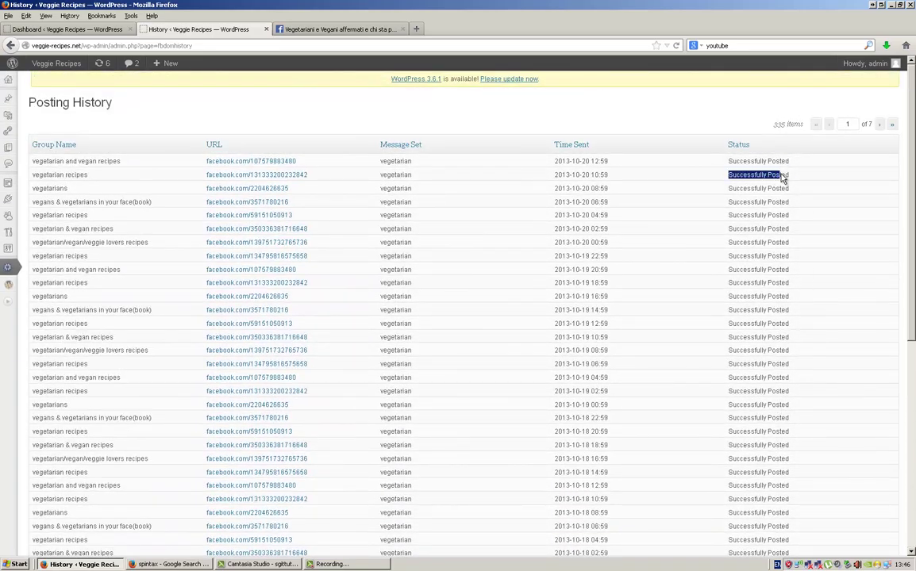
pyautogui.tripleClick(802, 200)
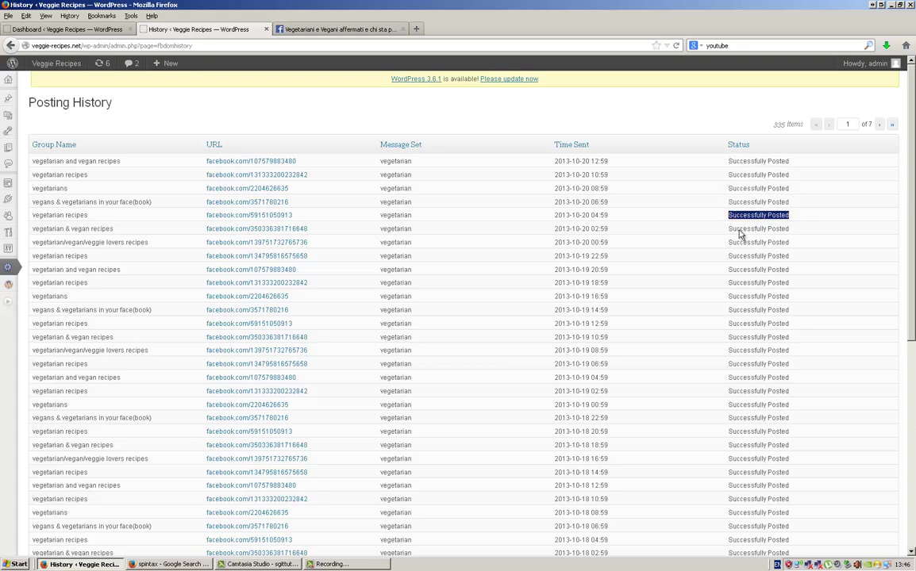
pyautogui.click(735, 235)
pyautogui.tripleClick(803, 233)
pyautogui.tripleClick(822, 243)
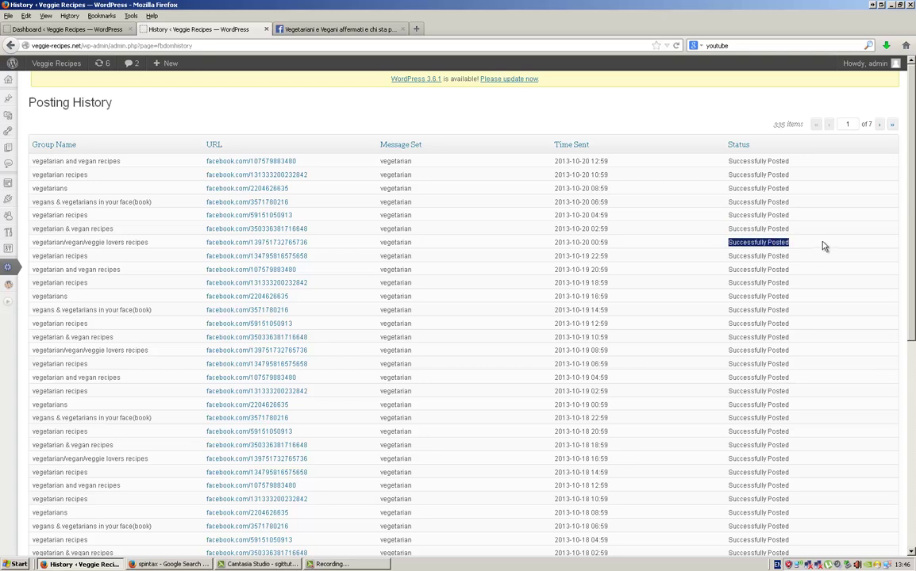
pyautogui.tripleClick(799, 269)
pyautogui.tripleClick(803, 255)
pyautogui.click(805, 261)
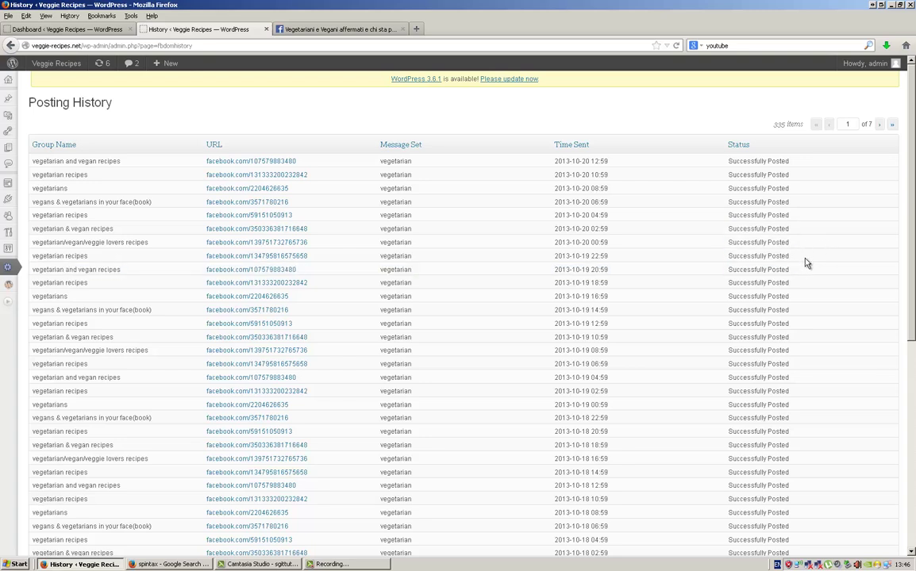
pyautogui.moveTo(731, 268); pyautogui.dragTo(813, 273)
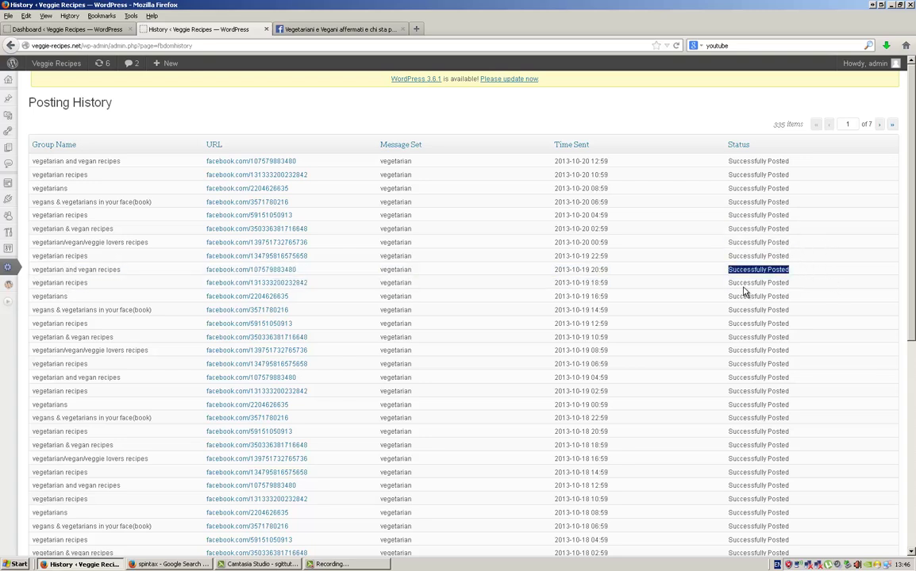
pyautogui.click(807, 289)
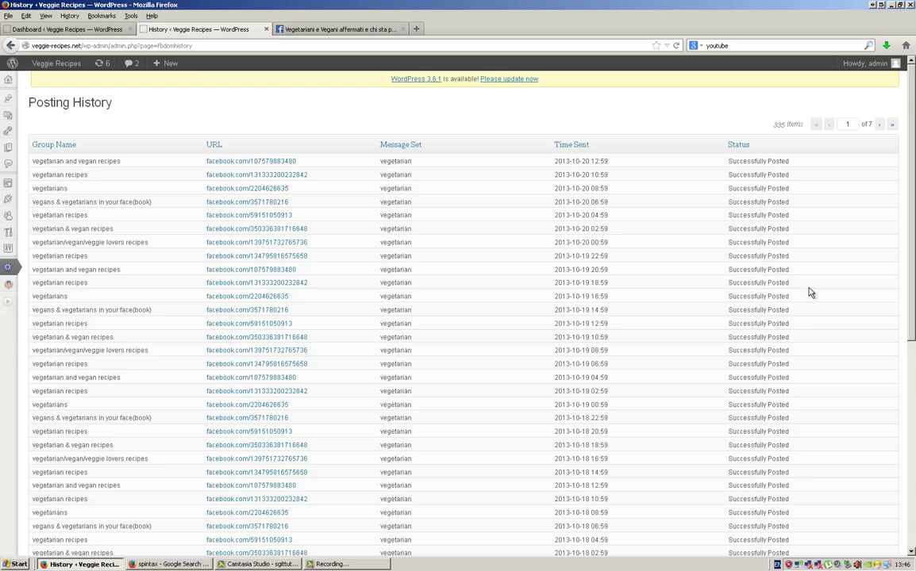
# - Skim the posting history's sent times and recheck the status of the most recent post
pyautogui.scroll(-2, 790, 474)
pyautogui.scroll(2, 785, 474)
pyautogui.scroll(-3, 589, 406)
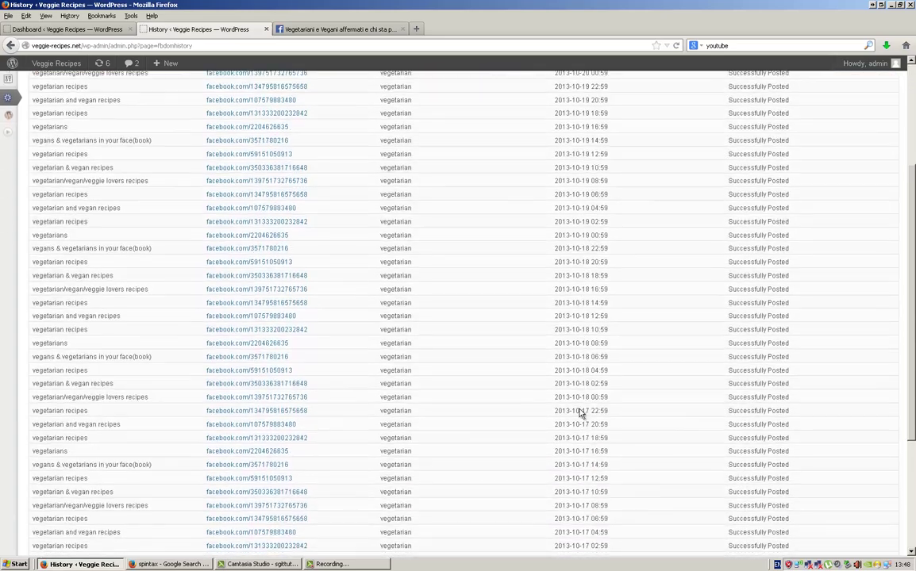
pyautogui.scroll(3, 579, 409)
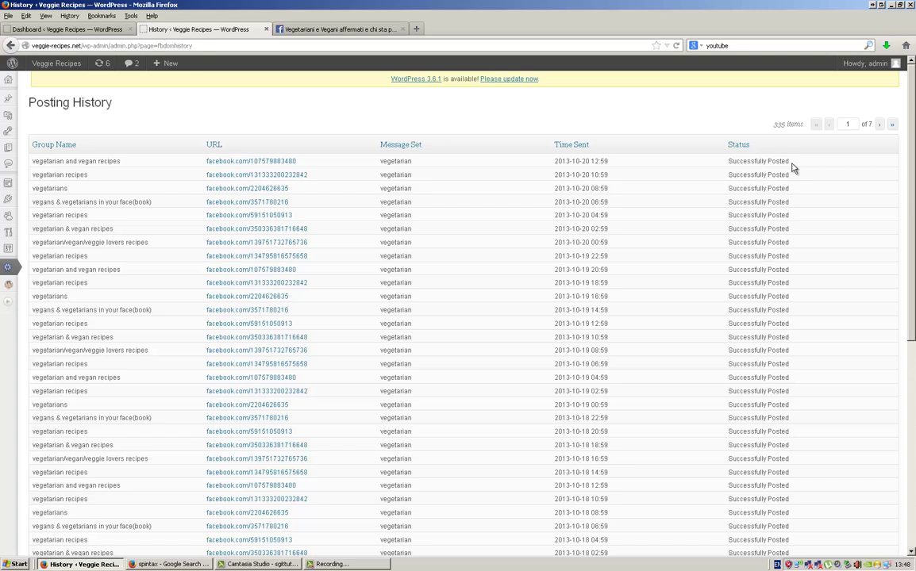
pyautogui.moveTo(790, 163); pyautogui.dragTo(711, 172)
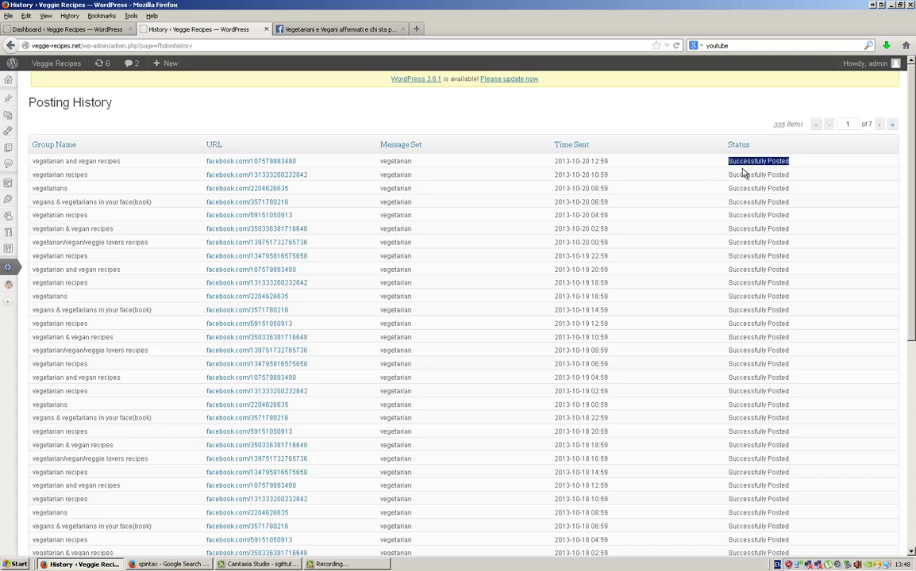
pyautogui.click(807, 166)
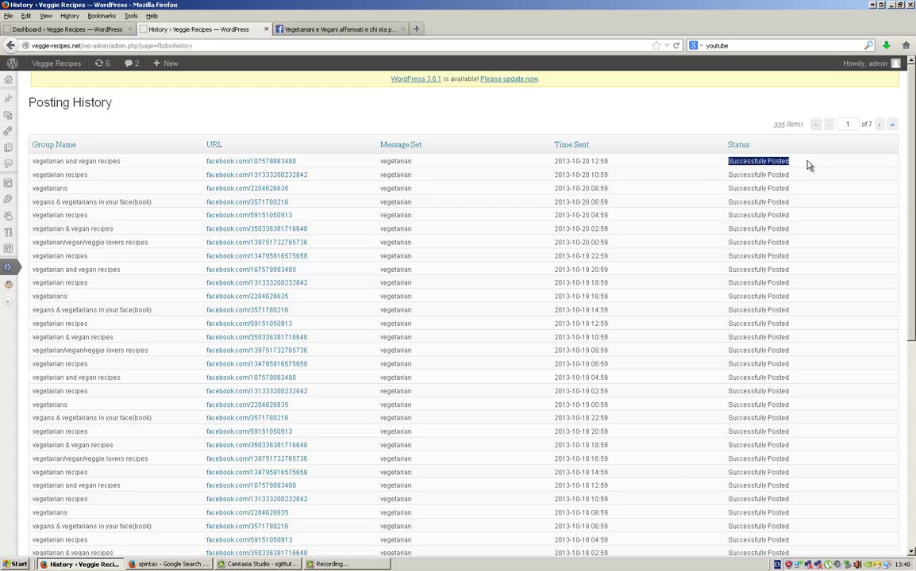
# - Return to the Scheduler, set the interval to 2 Hours and reschedule the queued group messages
pyautogui.click(8, 301)
pyautogui.click(24, 342)
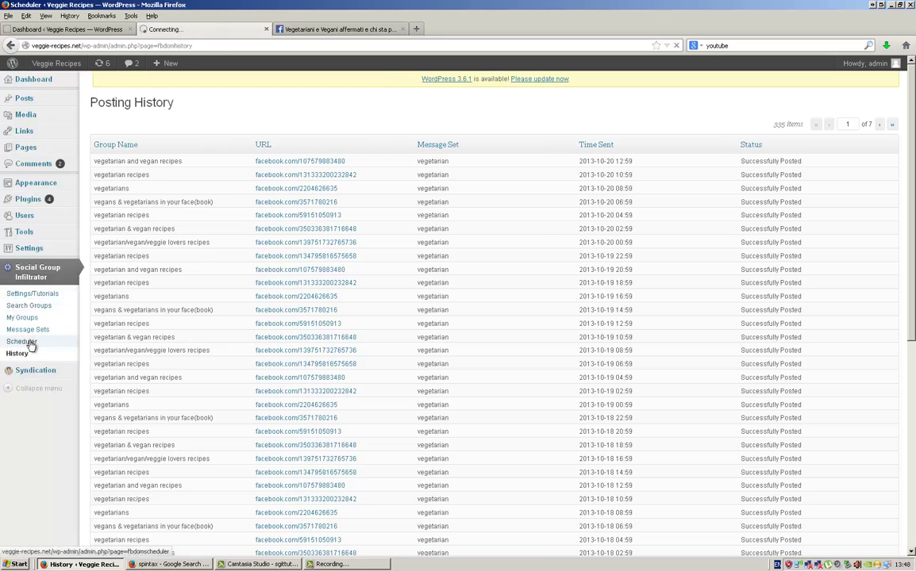
pyautogui.click(171, 124)
pyautogui.click(158, 148)
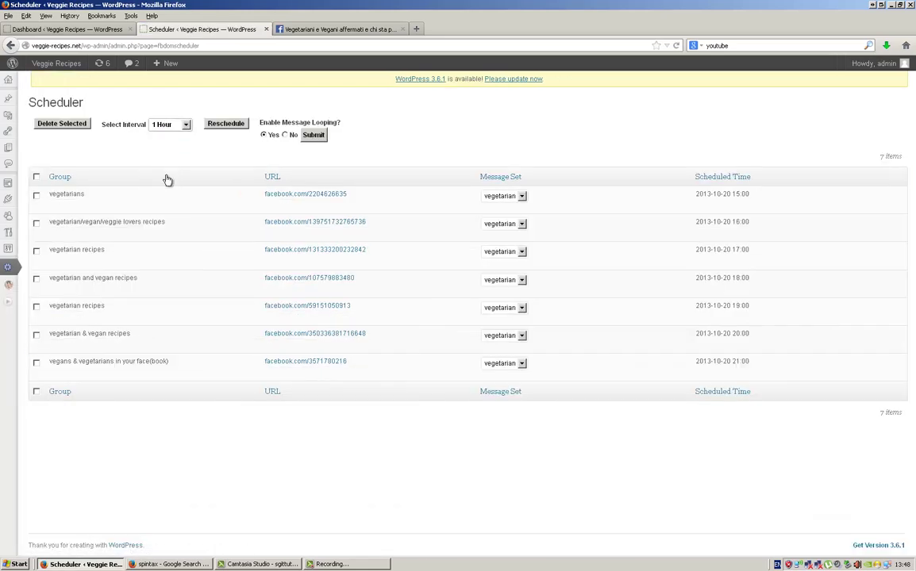
pyautogui.click(227, 124)
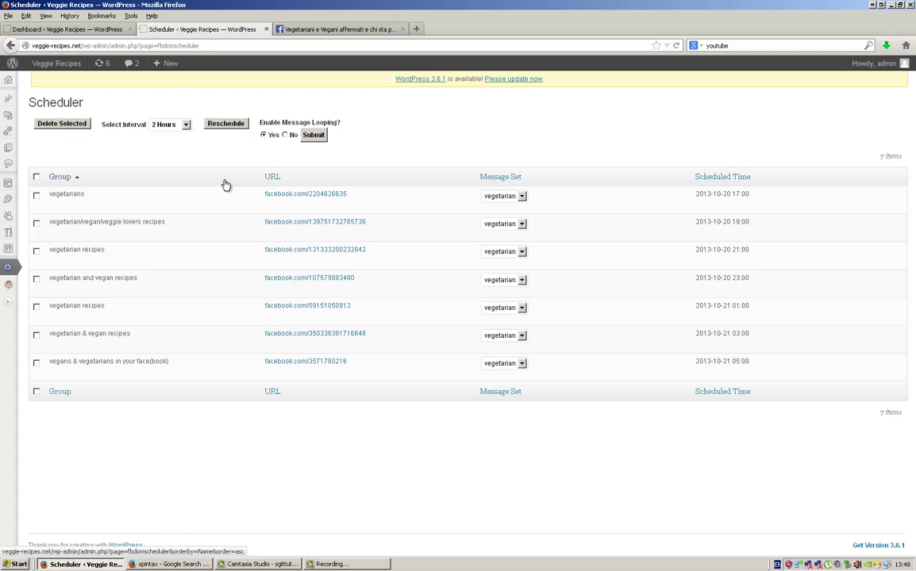
# - Reopen the plugin's posting history to review the sent messages and their statuses
pyautogui.click(8, 302)
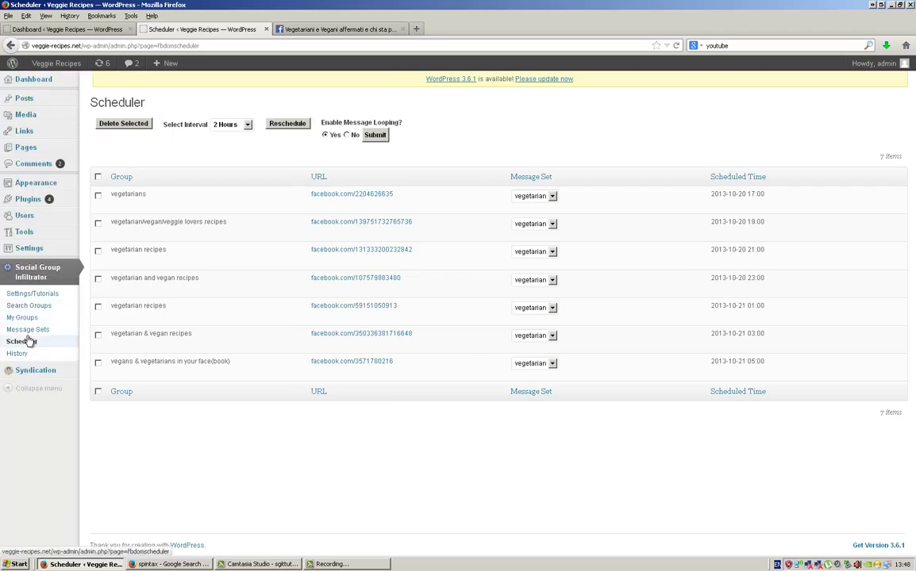
pyautogui.click(22, 354)
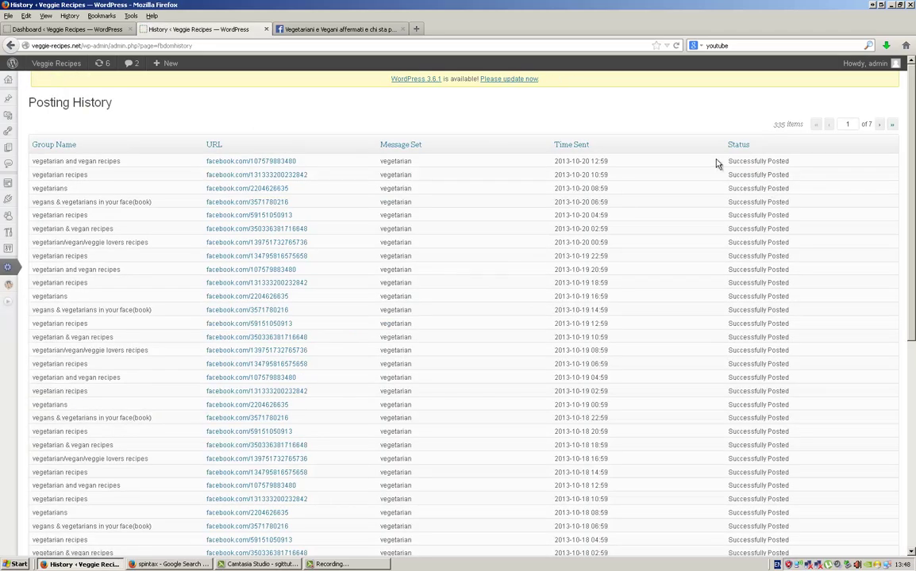